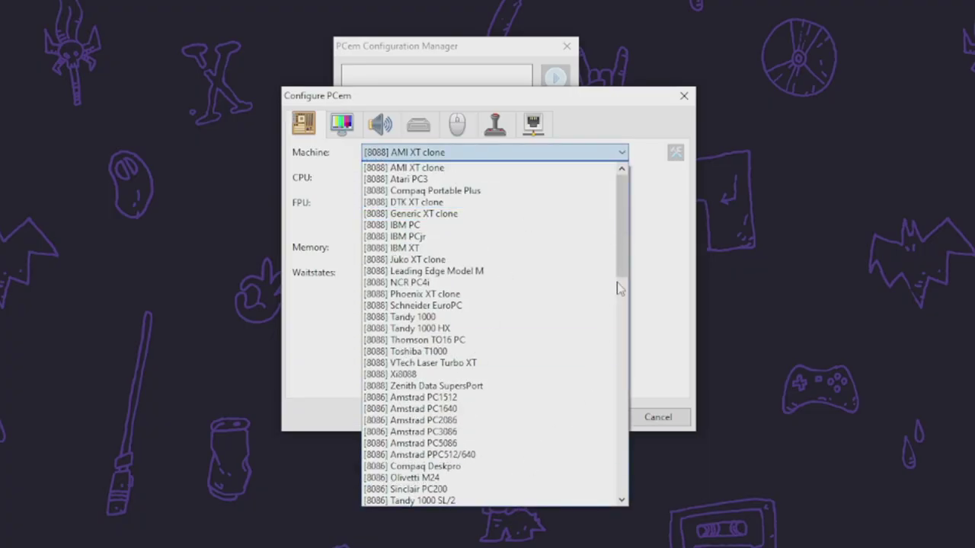
left_click_drag(623, 232, 603, 467)
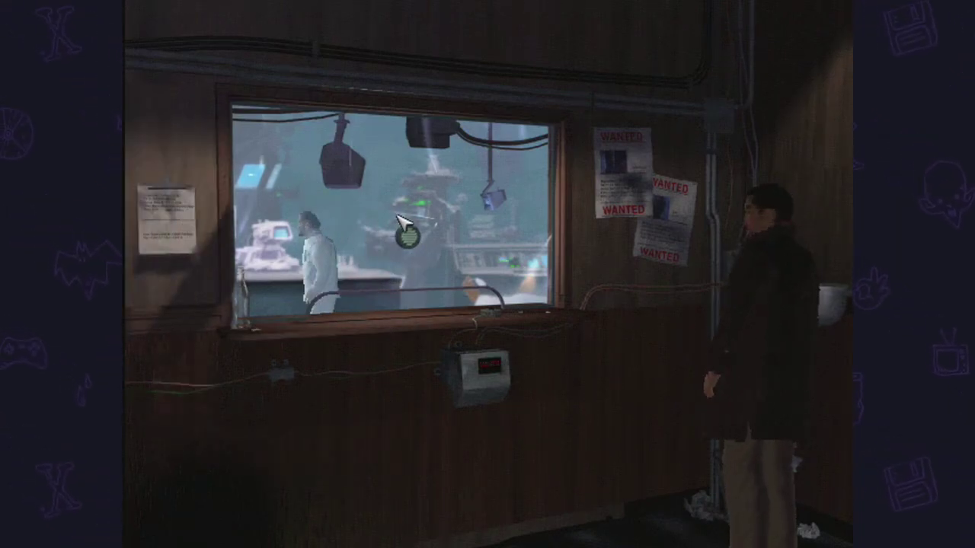
key("Tab")
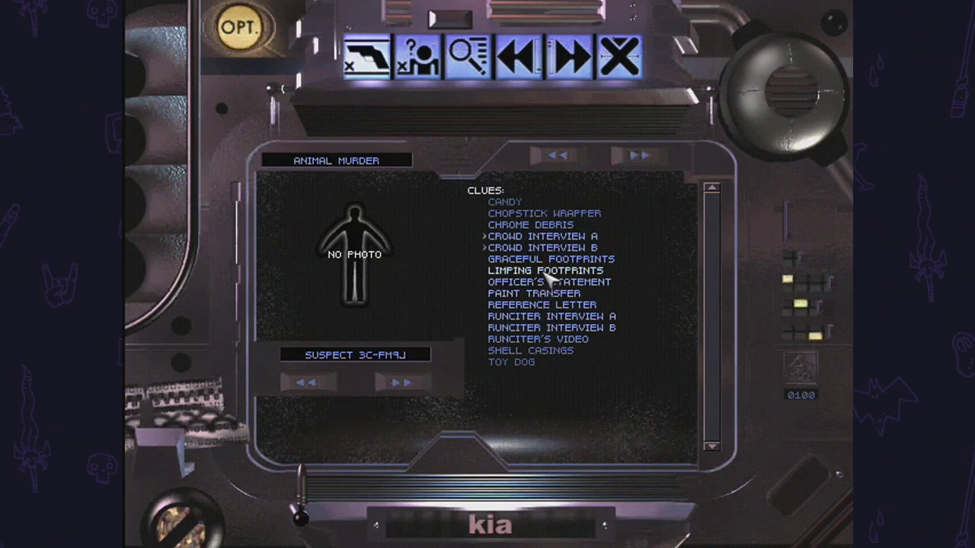
left_click(399, 381)
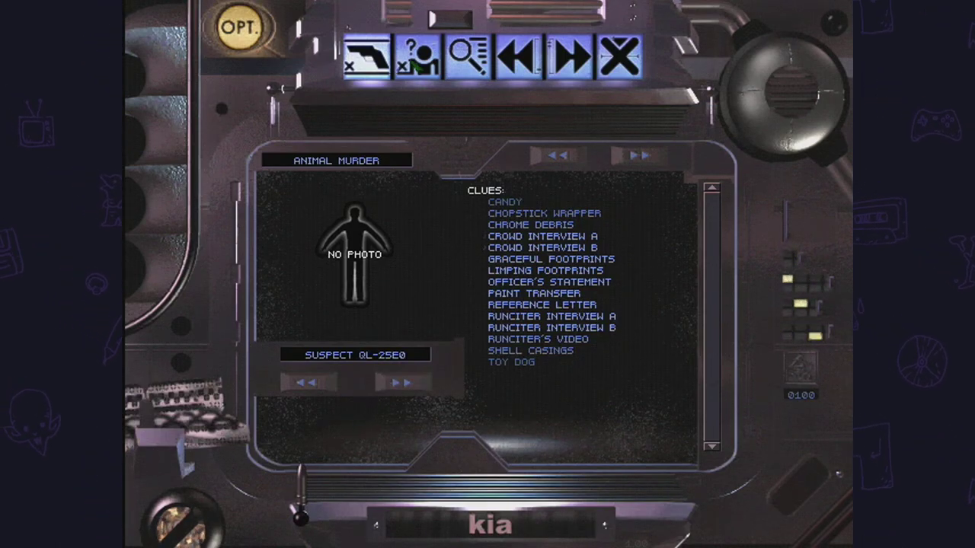
left_click(405, 214)
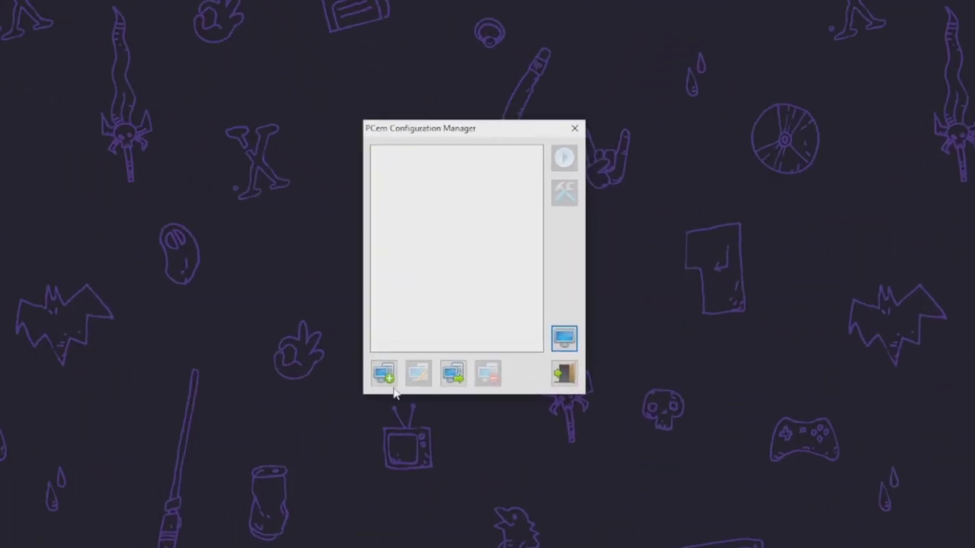
Create a machine configuration named Pentium and set its machine to [Socket 7] Shuttle HOT-557.
left_click(383, 374)
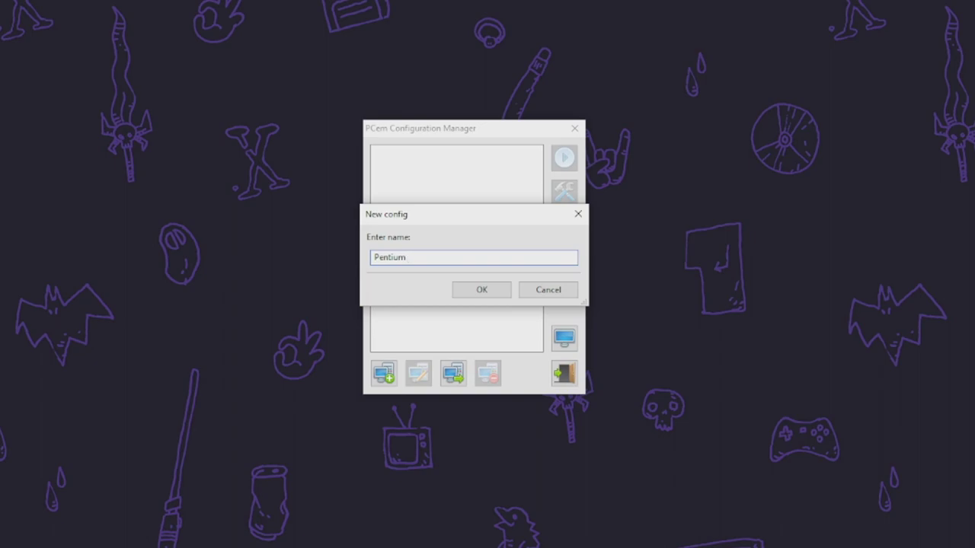
left_click(475, 288)
left_click(624, 224)
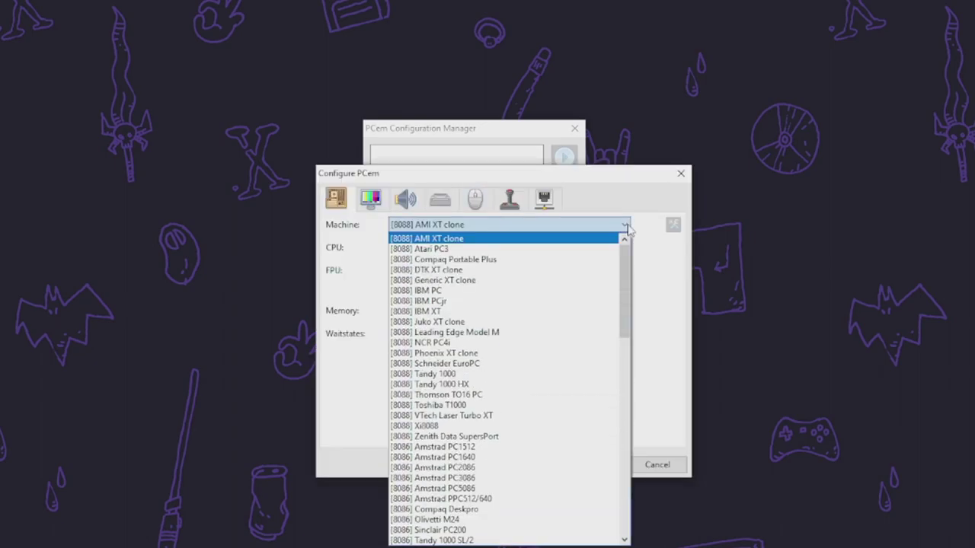
scroll(510, 305, "down", 20)
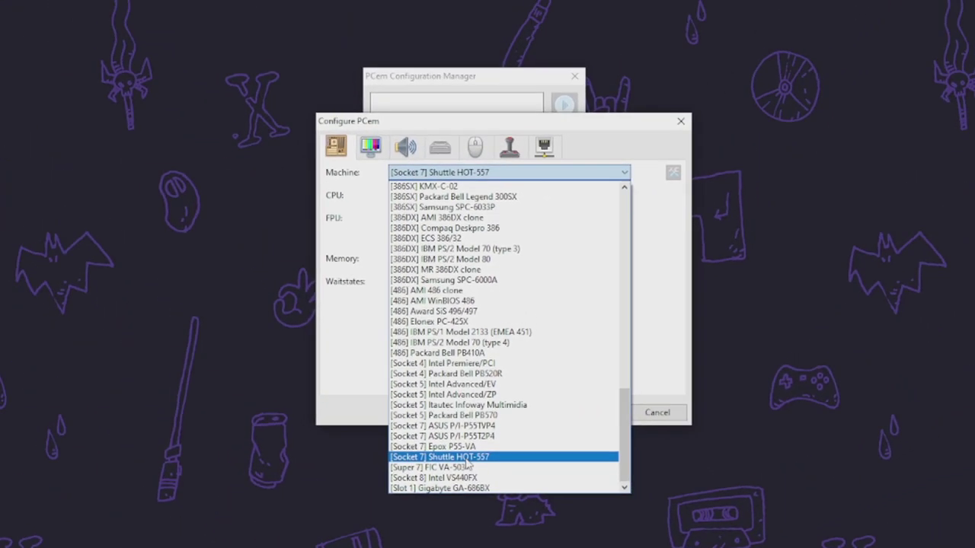
left_click(465, 457)
Set the configuration's CPU to an Intel Pentium MMX 166.
left_click(446, 197)
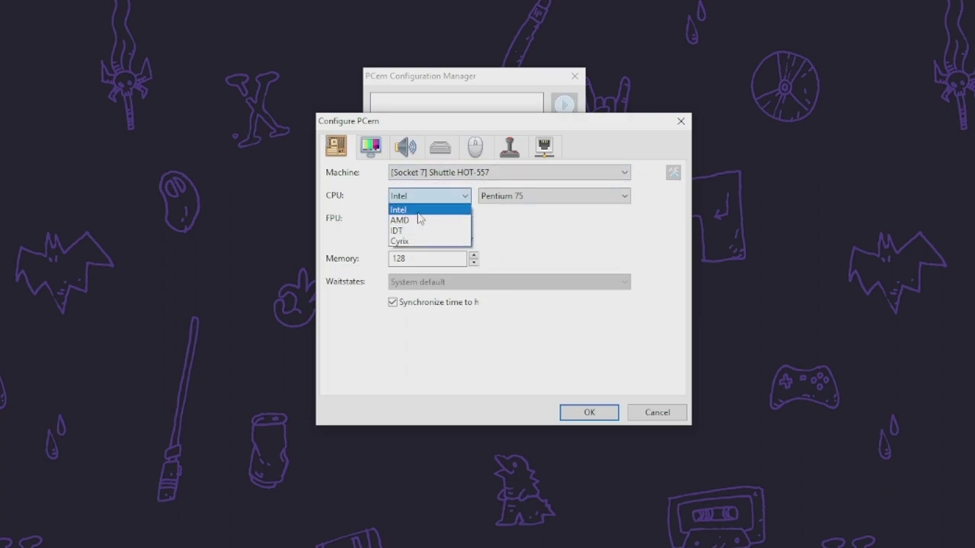
left_click(551, 202)
left_click(551, 200)
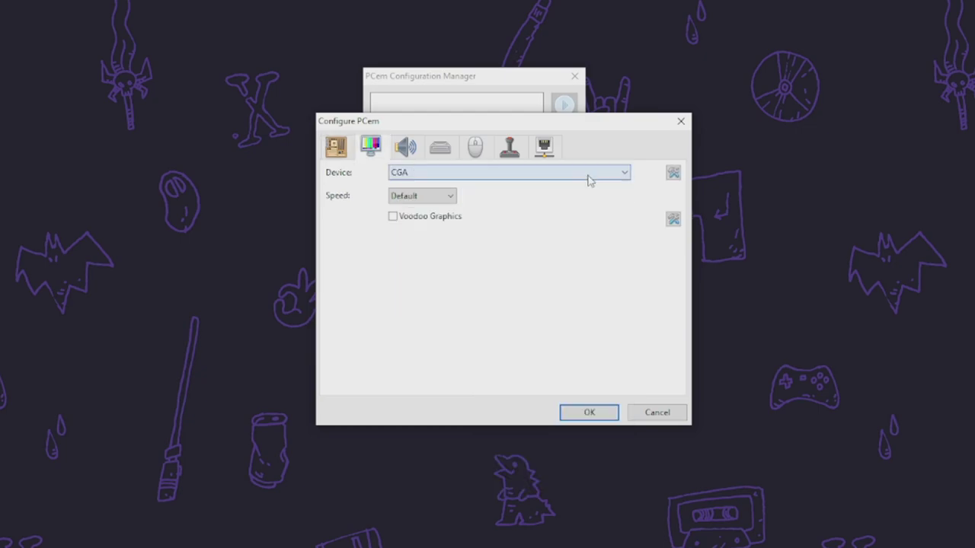
Set the video device to S3 ViRGE/DX with Voodoo Graphics enabled, and the sound device to Sound Blaster 16.
left_click(587, 176)
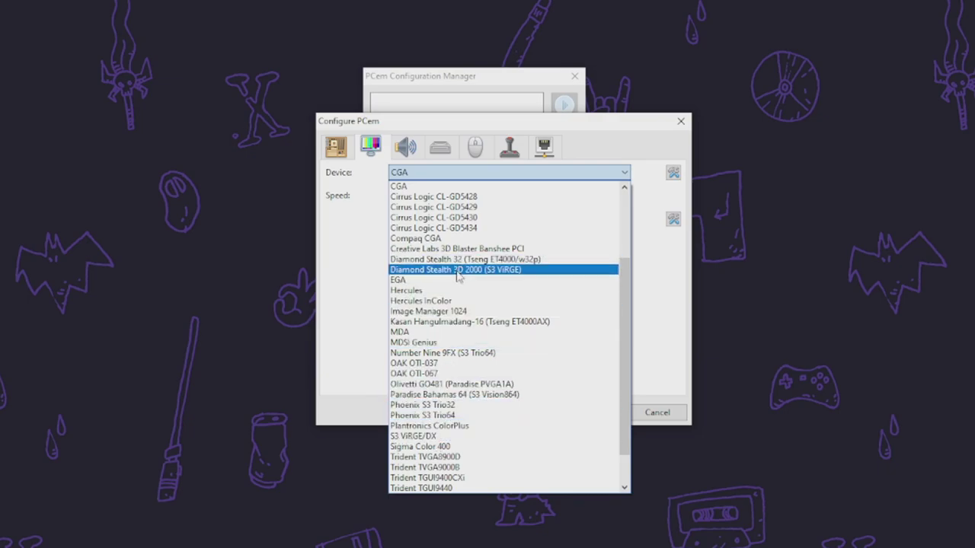
left_click(422, 437)
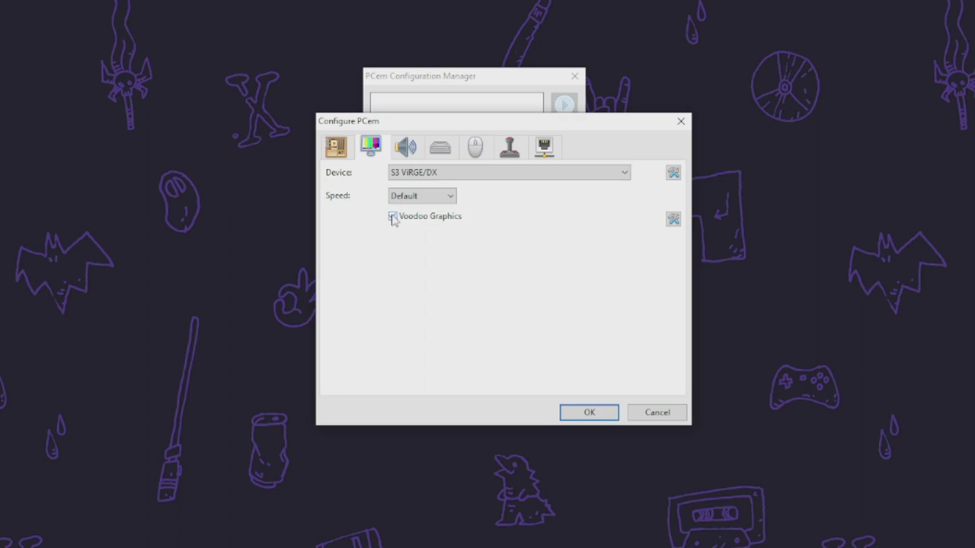
left_click(673, 219)
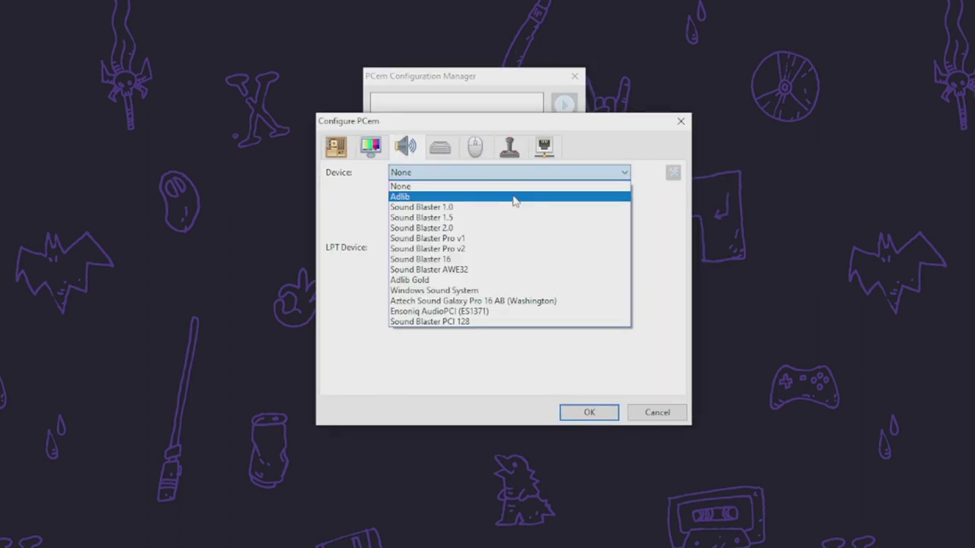
left_click(437, 260)
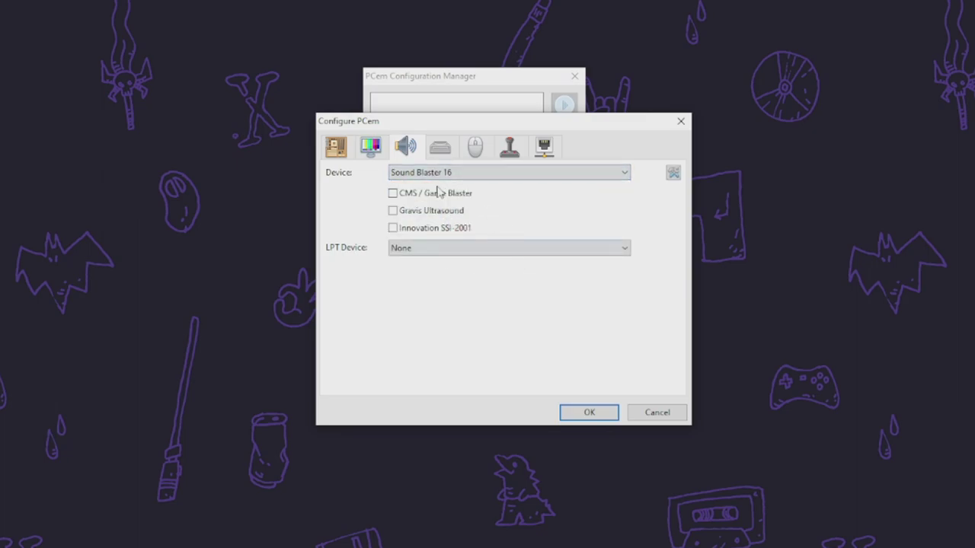
Set the second floppy drive (FDD2) to None in the drive settings.
left_click(439, 146)
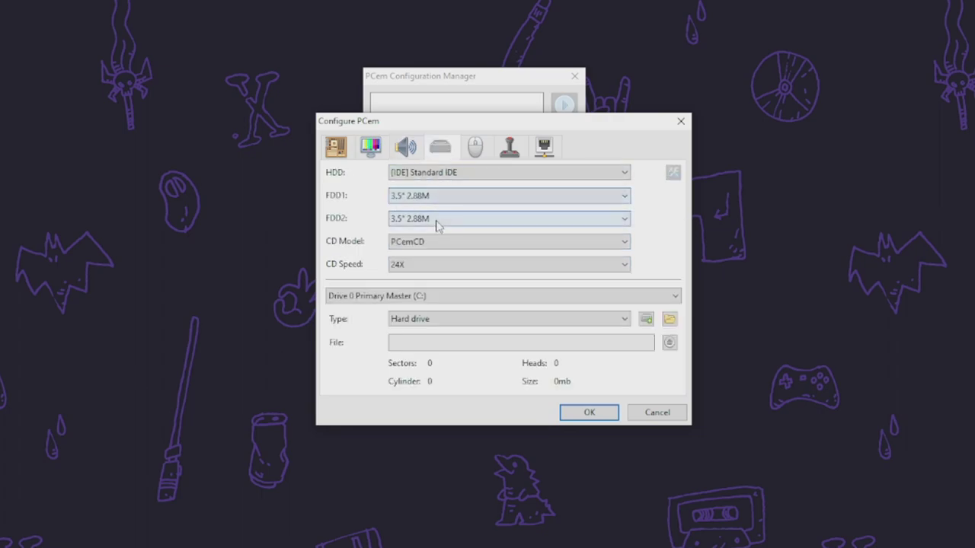
left_click(530, 221)
left_click(501, 232)
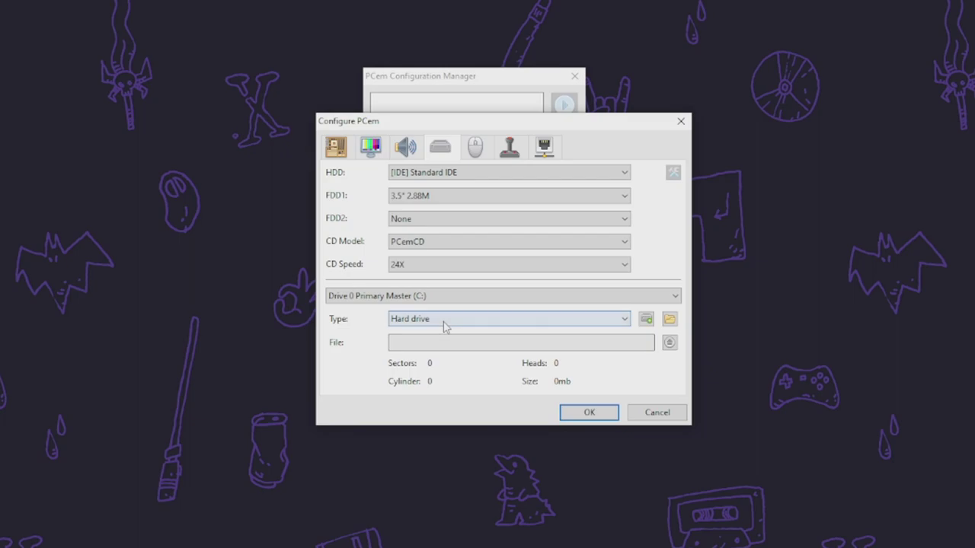
Start a new Raw (.img) hard disc for drive C, to be stored as win95-hdd.img in a new pcem-hdd folder under PC-EM v17.
left_click(646, 319)
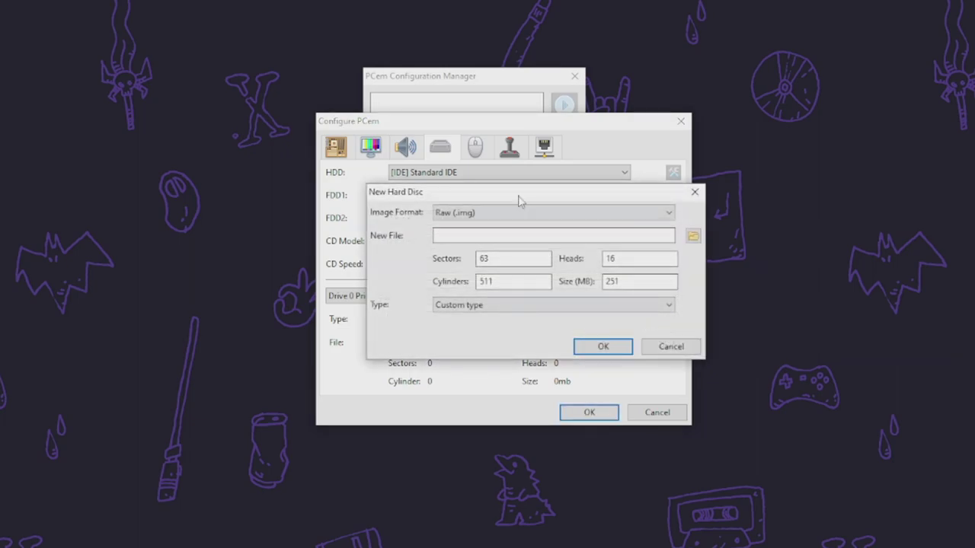
left_click(480, 215)
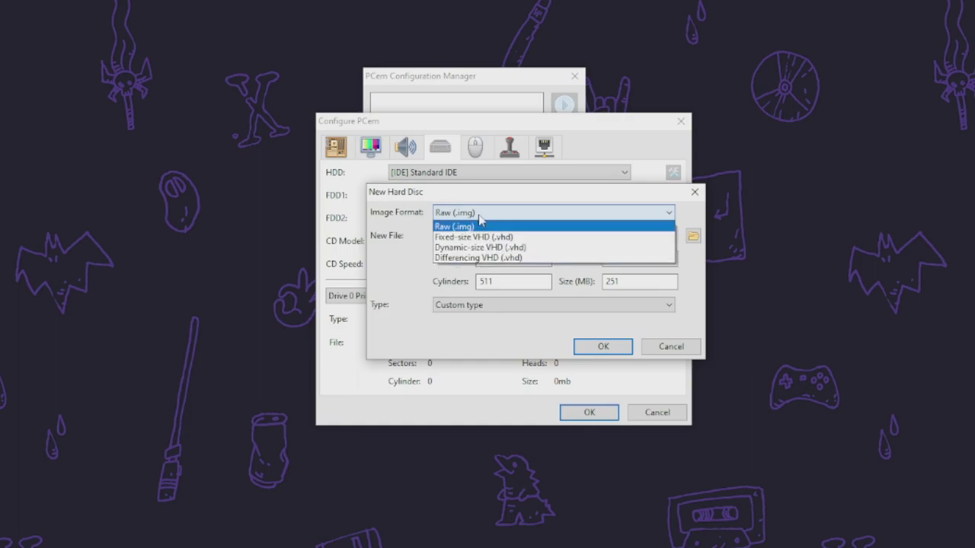
left_click(540, 218)
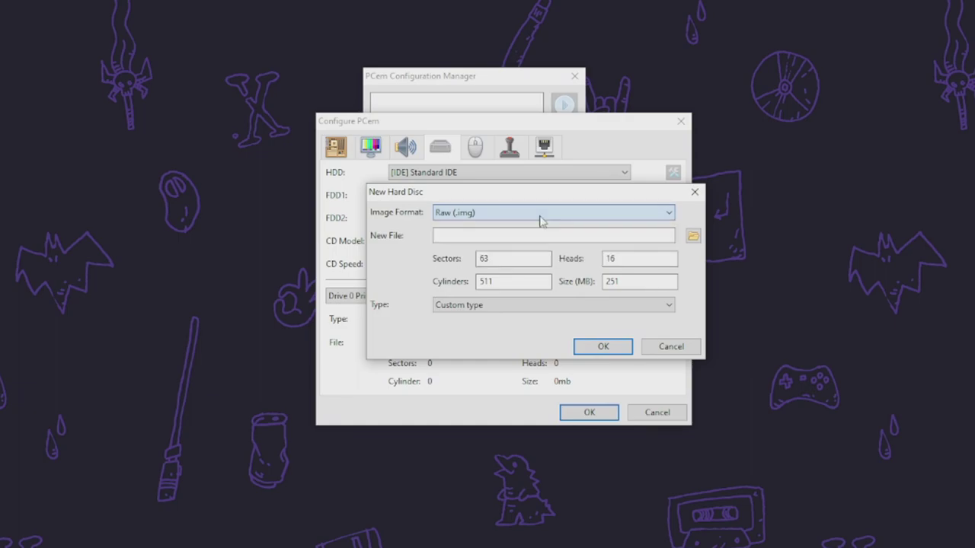
left_click(693, 236)
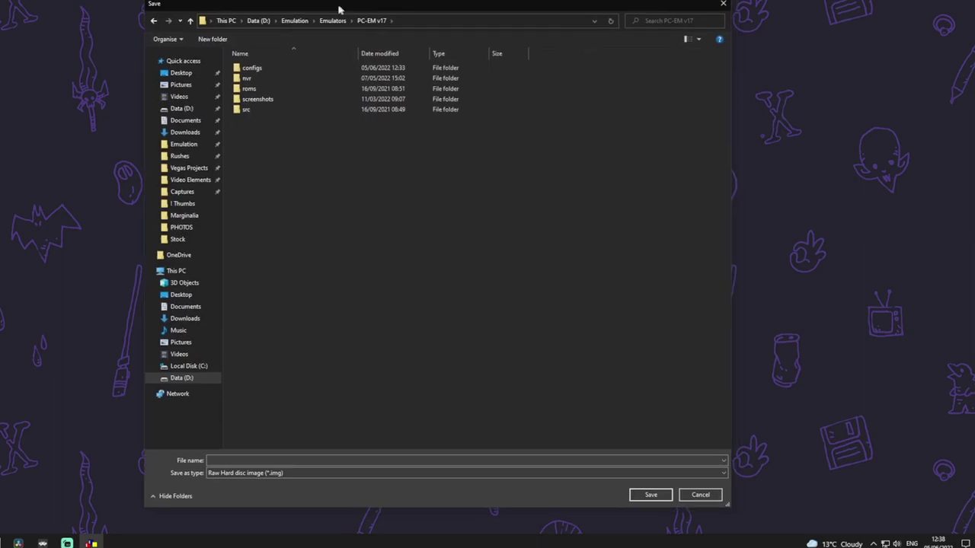
key("ctrl+shift+n")
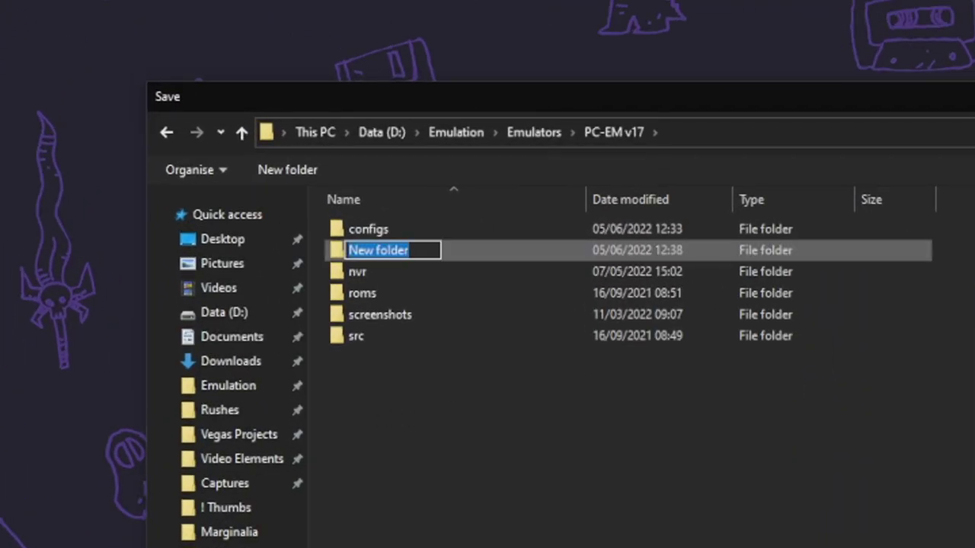
type("pcem-hdd")
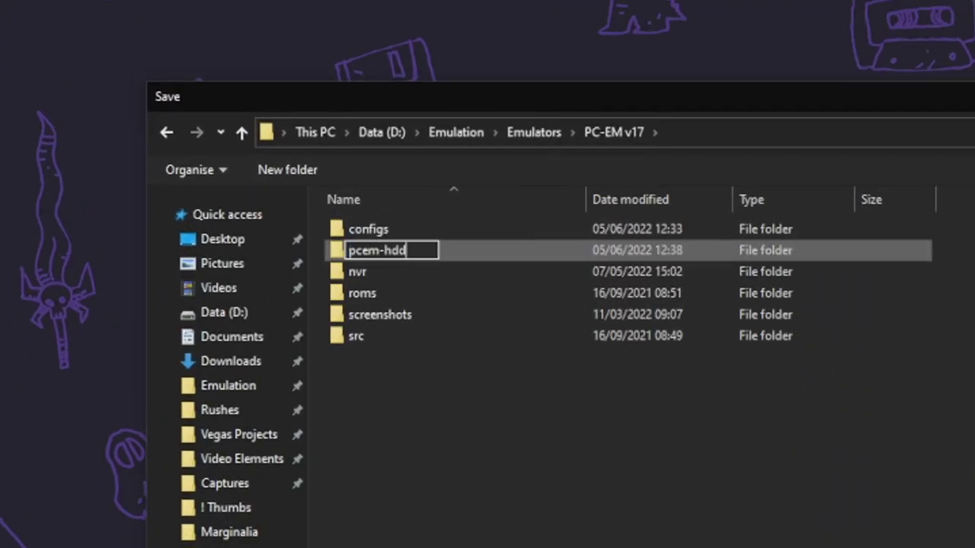
key("Return")
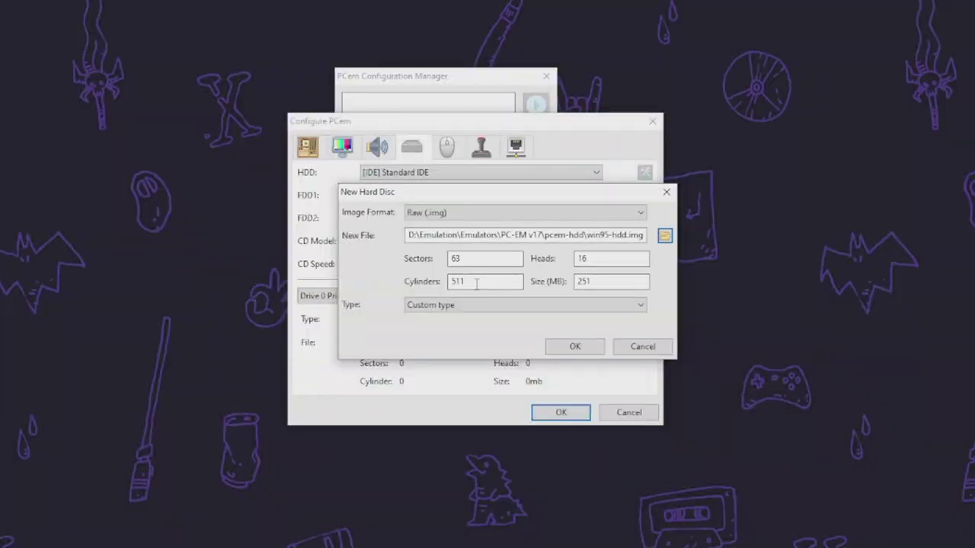
Set the new hard disc's cylinders to 16383 and create the drive.
double_click(476, 281)
type("16383")
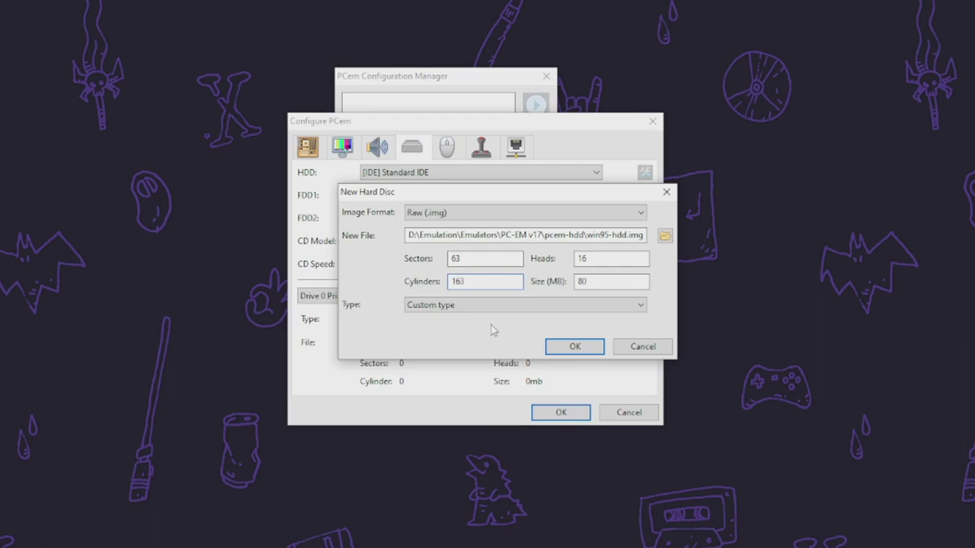
double_click(596, 281)
left_click(601, 287)
left_click(592, 349)
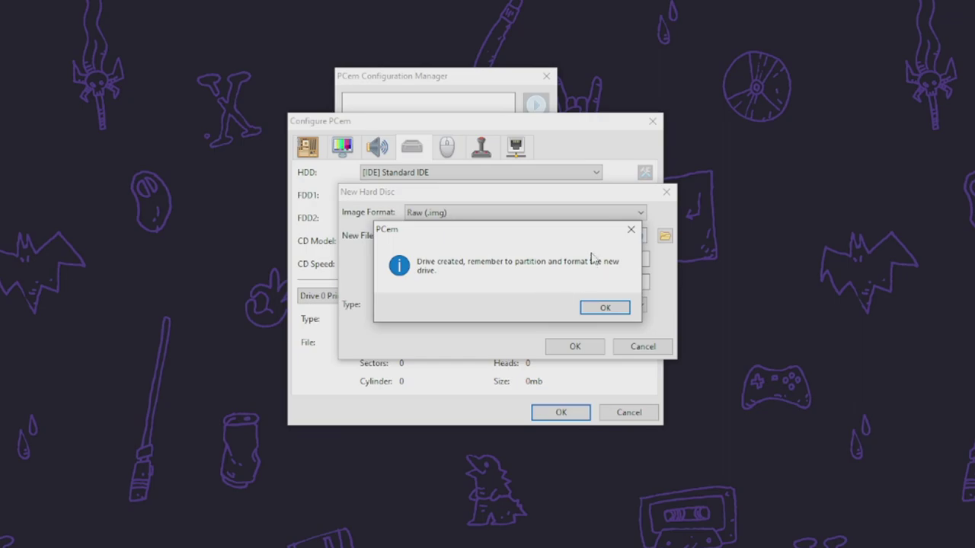
left_click(598, 307)
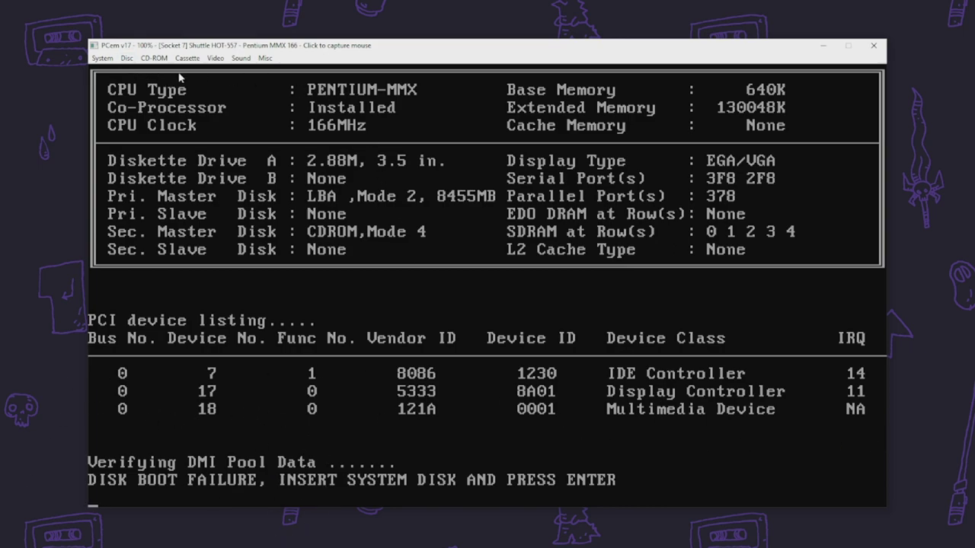
Insert disk01.img from the Microsoft Windows 95 OSR2 Boot Disk folder into drive A and boot the emulated machine from it.
left_click(126, 58)
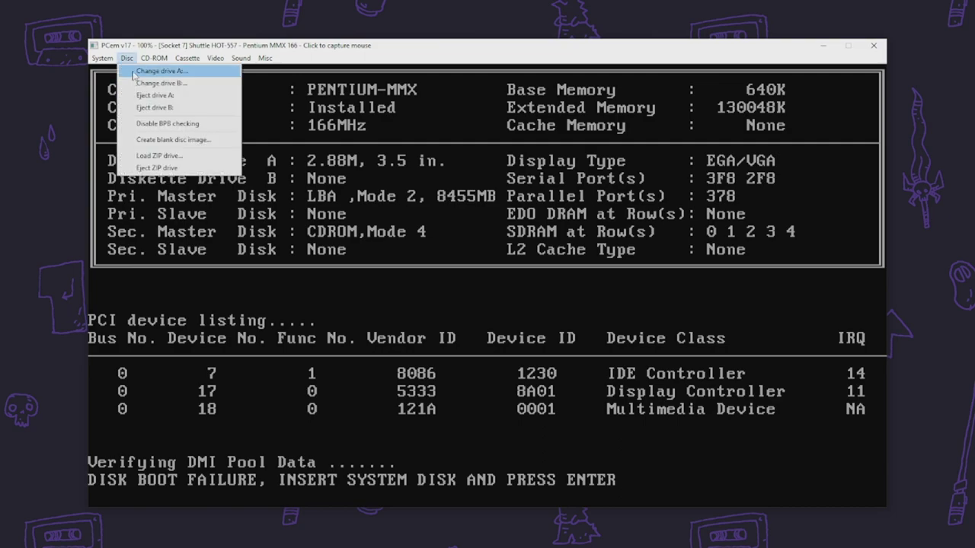
left_click(133, 73)
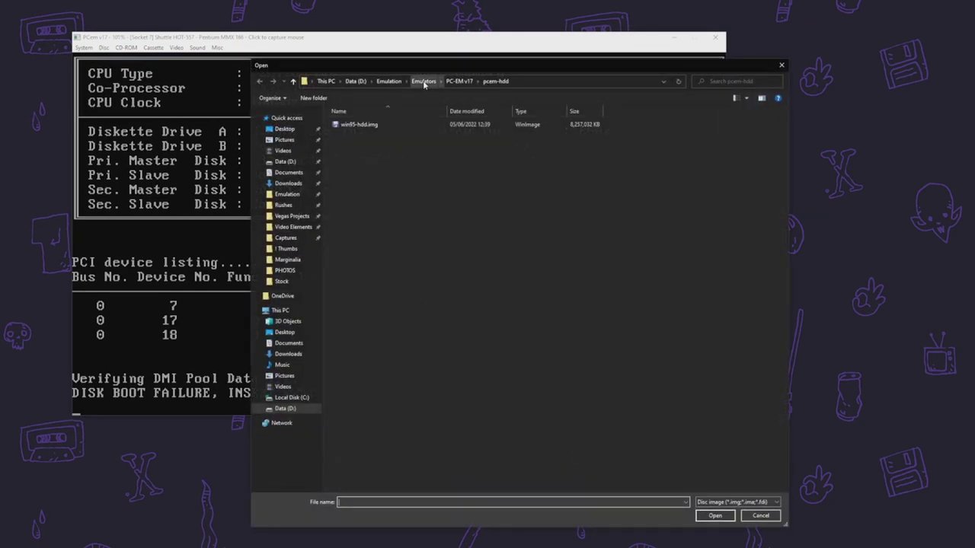
left_click(424, 81)
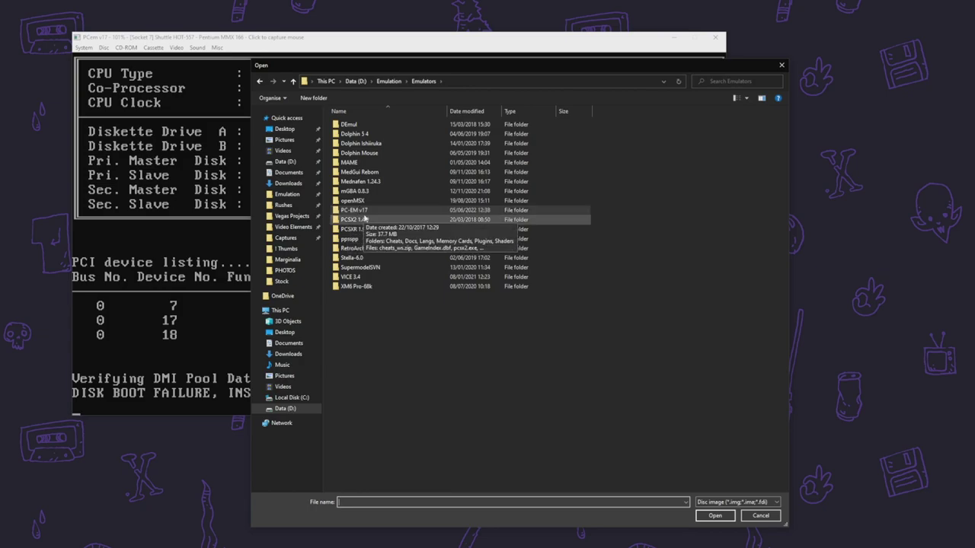
left_click(388, 82)
double_click(347, 134)
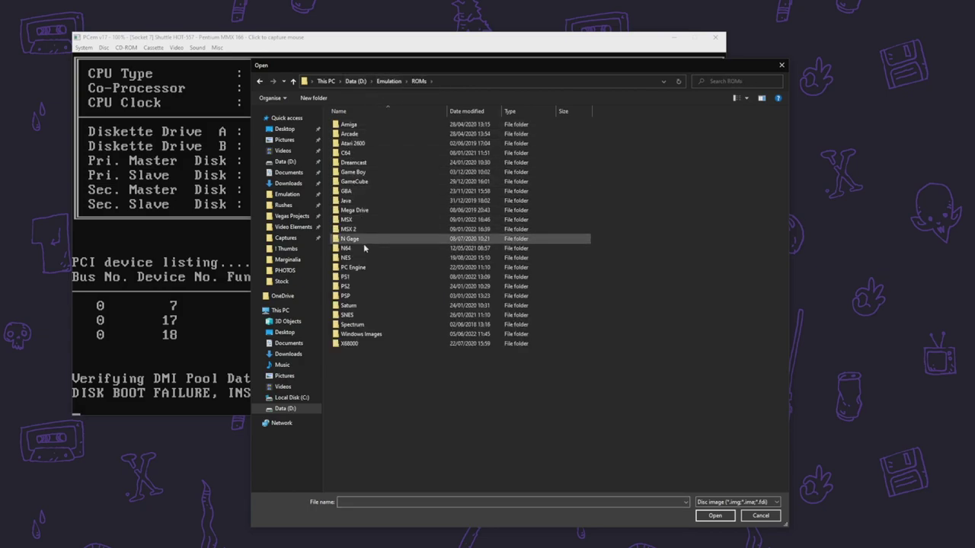
left_click(361, 335)
double_click(361, 335)
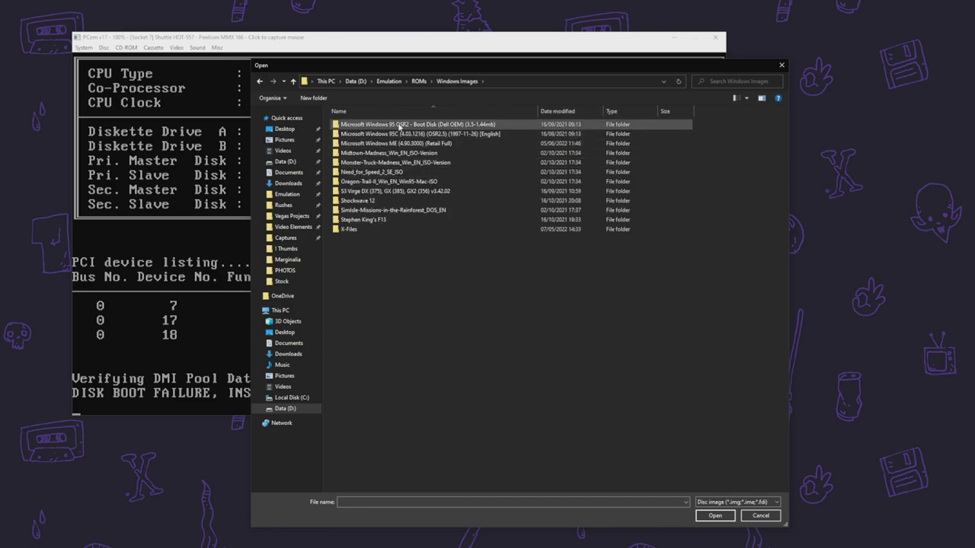
double_click(404, 128)
left_click(368, 125)
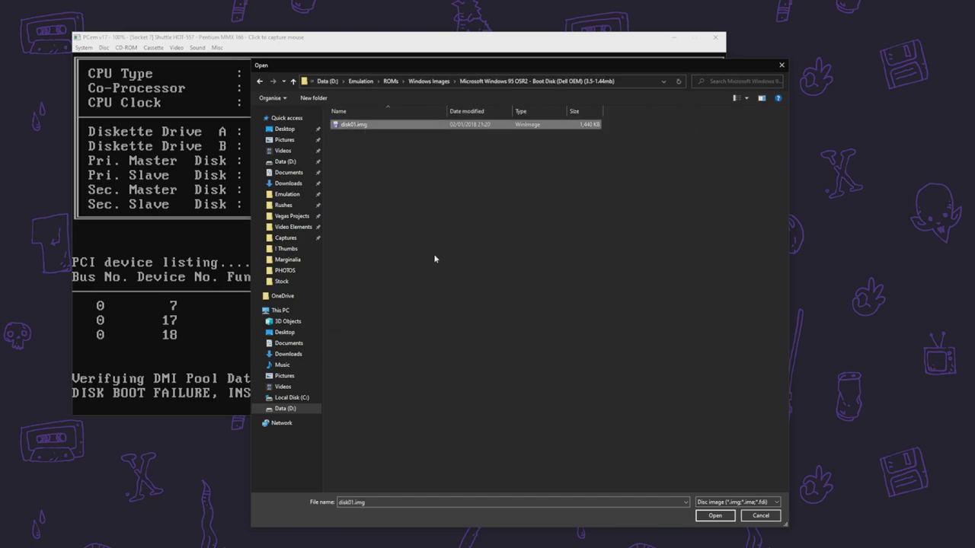
left_click(727, 518)
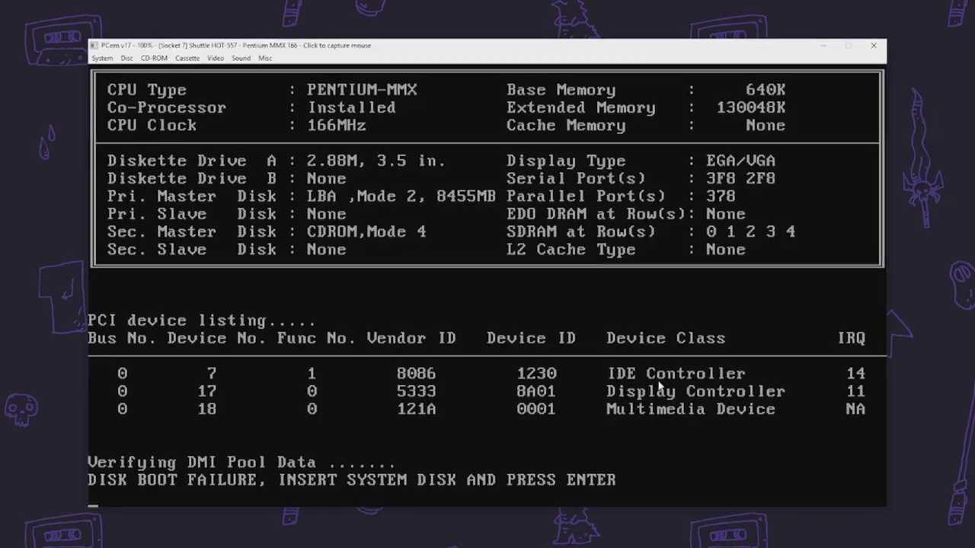
key("Return")
left_click(589, 407)
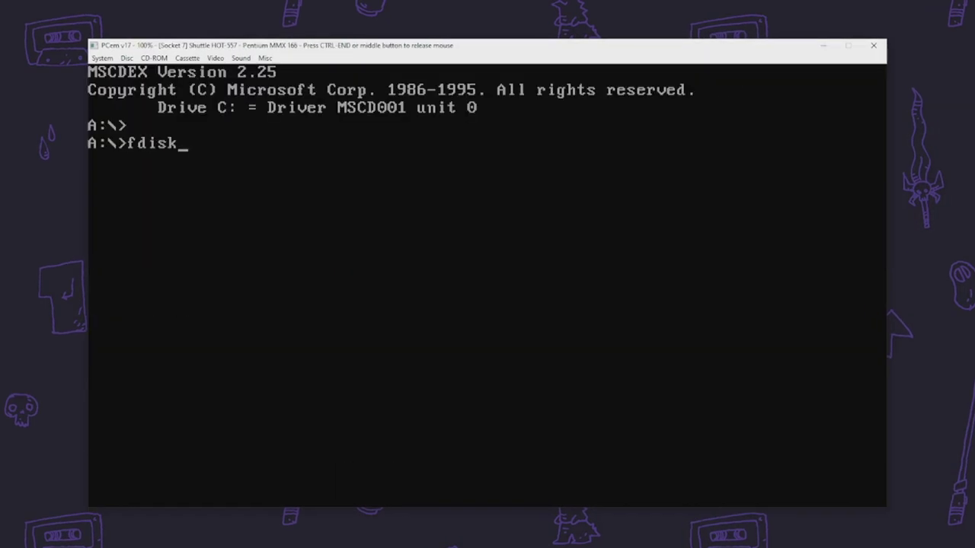
Run fdisk at the A: prompt and answer the large disk support question to continue to the FDISK options.
type("fdisk")
key("Return")
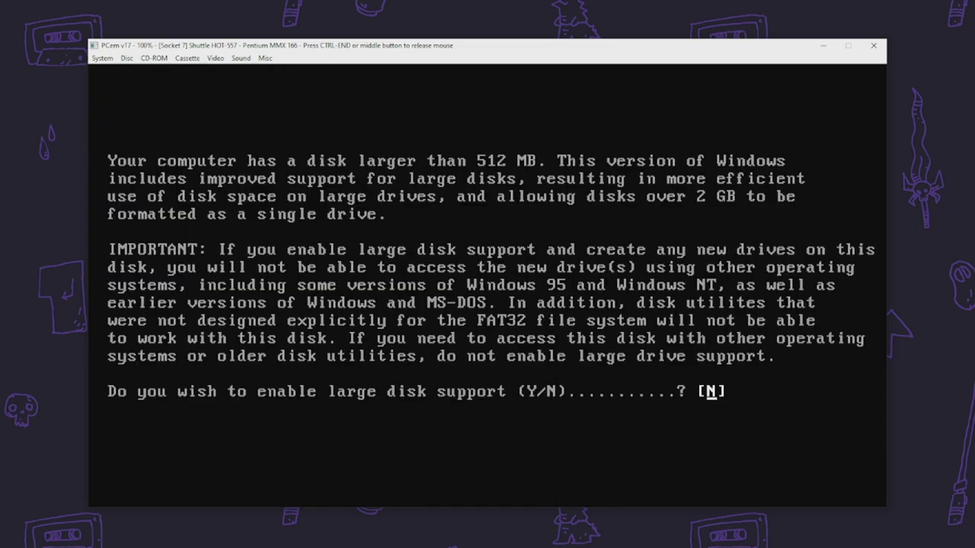
key("Return")
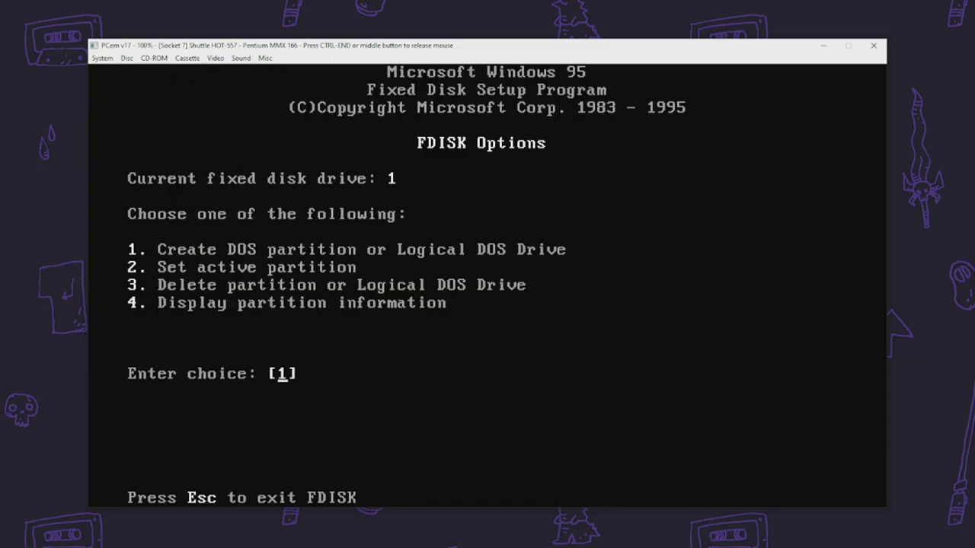
Create a primary DOS partition at the maximum available size, make it active, and exit FDISK.
key("Return")
key("Return")
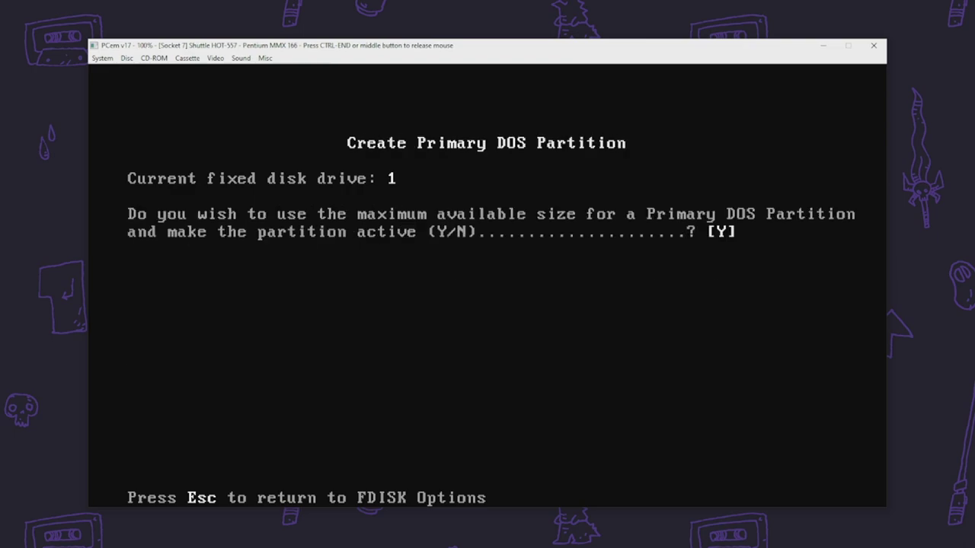
key("Return")
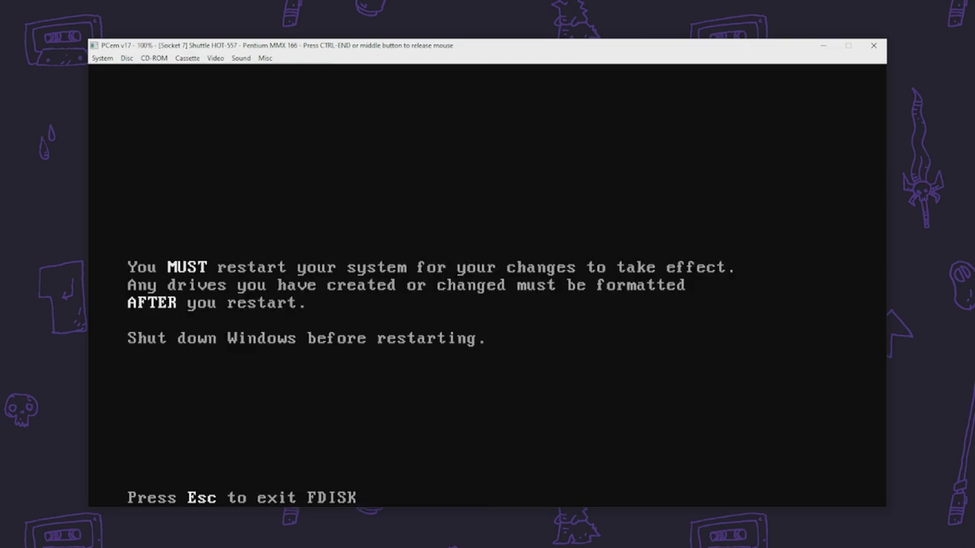
key("Escape")
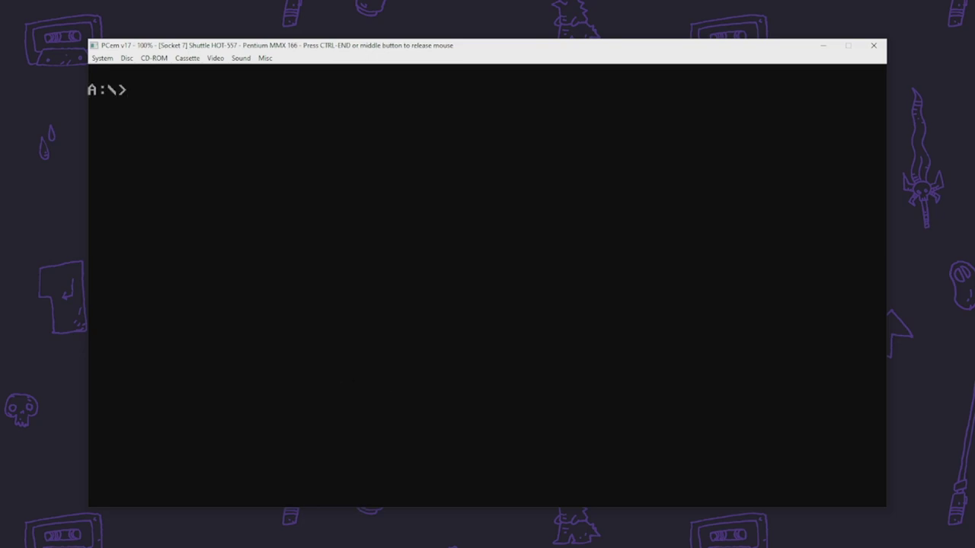
Restart the emulated machine from the boot disk and format drive C without a volume label.
key("ctrl+End")
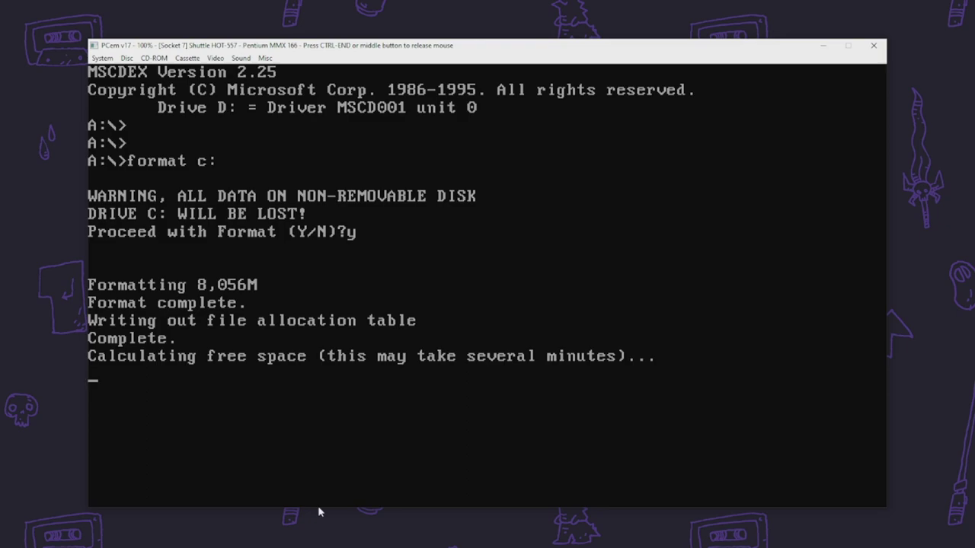
key("ctrl+End")
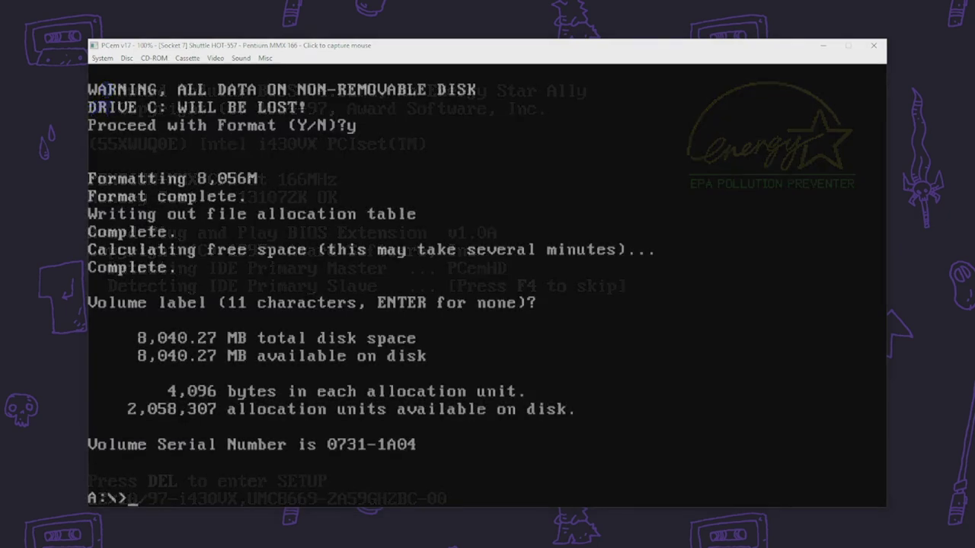
left_click(488, 274)
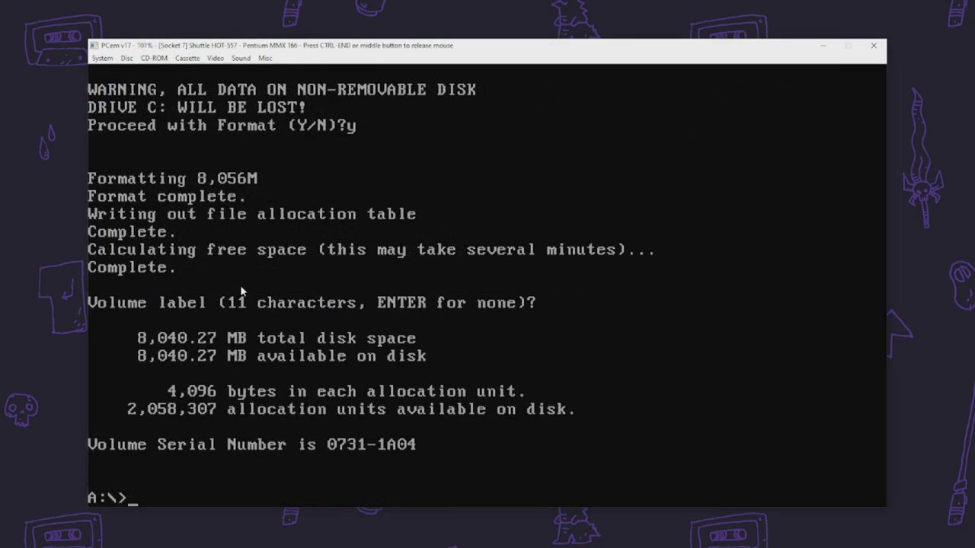
Load the Windows 95 installation disc image into the emulated CD-ROM drive.
key("ctrl+End")
left_click(153, 58)
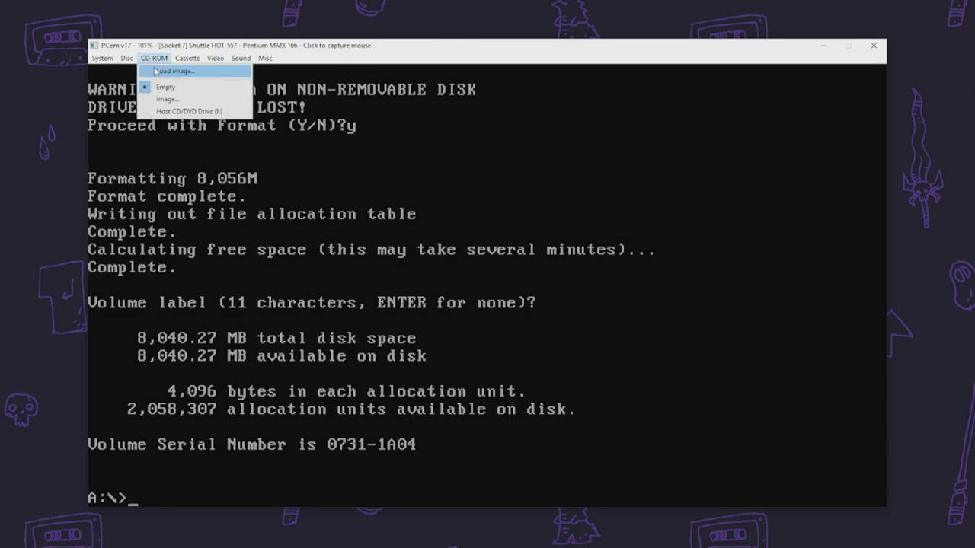
left_click(164, 68)
left_click(228, 153)
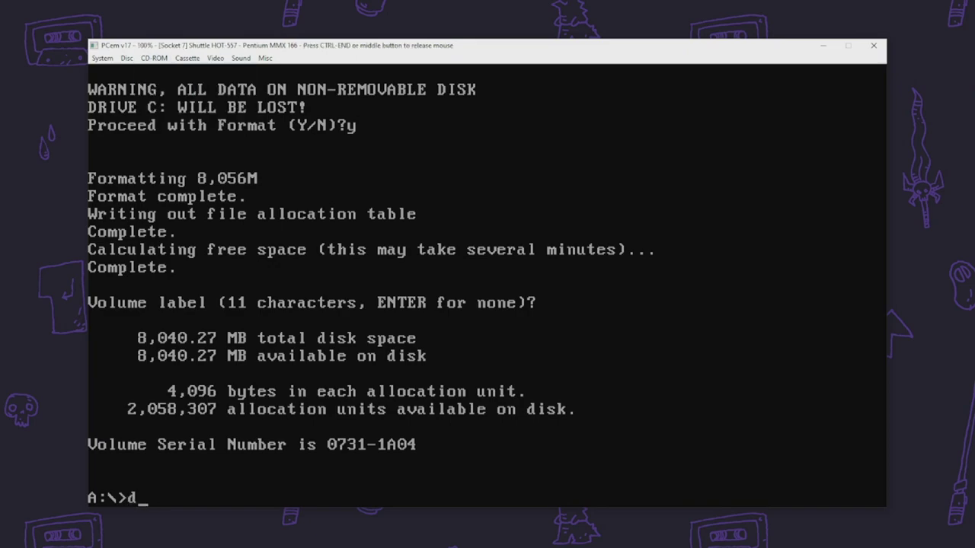
Switch to drive D, list its directory, and run setup to install Windows 95.
key("Return")
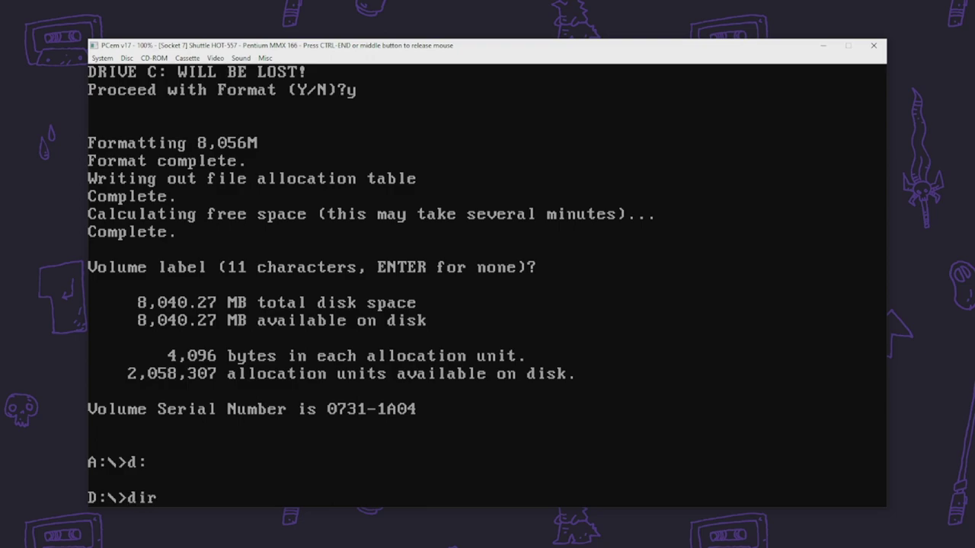
key("Return")
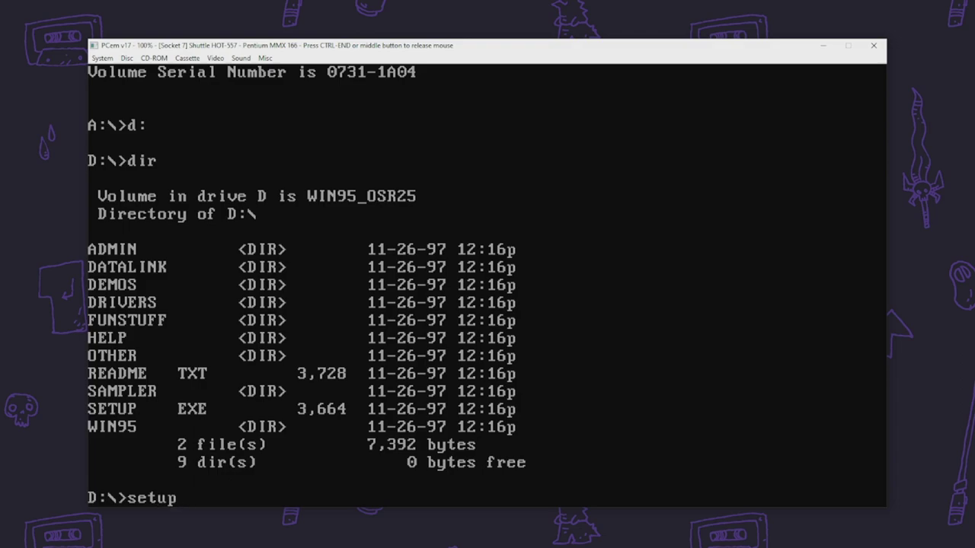
key("Return")
key("ctrl+End")
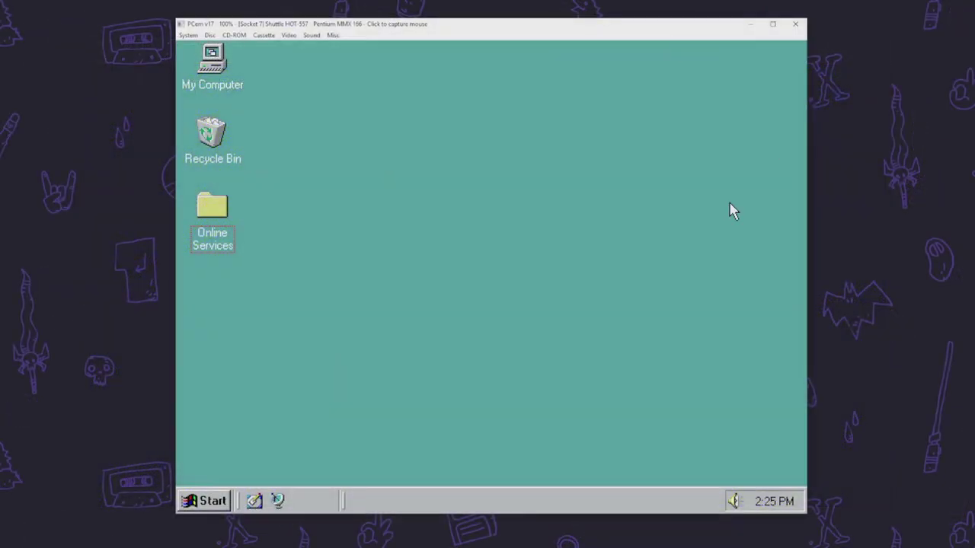
Open the advanced display properties from the Settings page of the desktop's Display Properties.
left_click(730, 211)
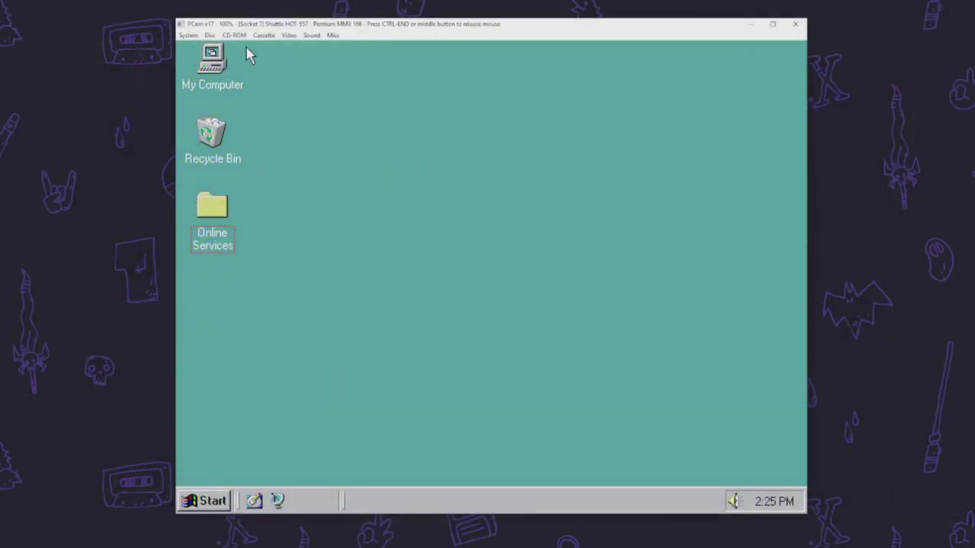
right_click(522, 245)
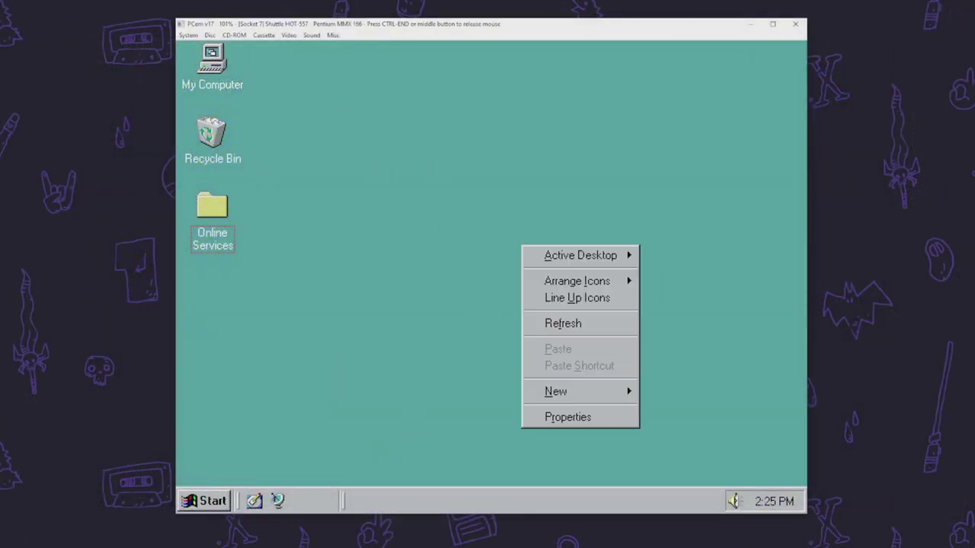
left_click(583, 419)
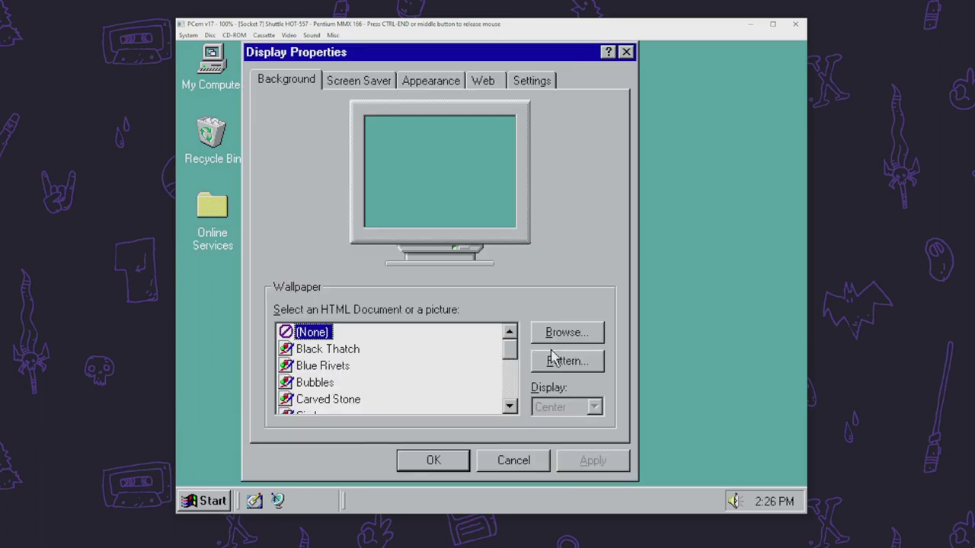
left_click(527, 80)
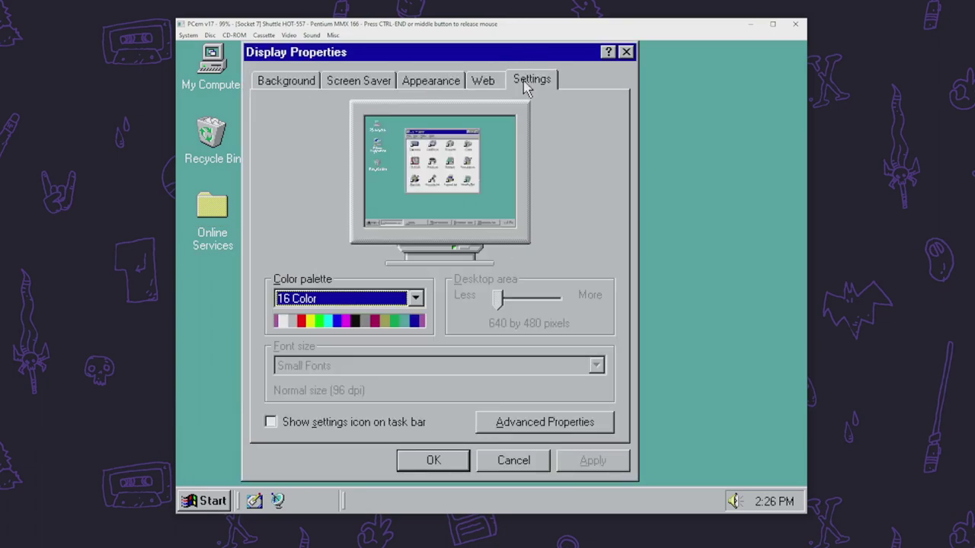
left_click(377, 298)
left_click(377, 299)
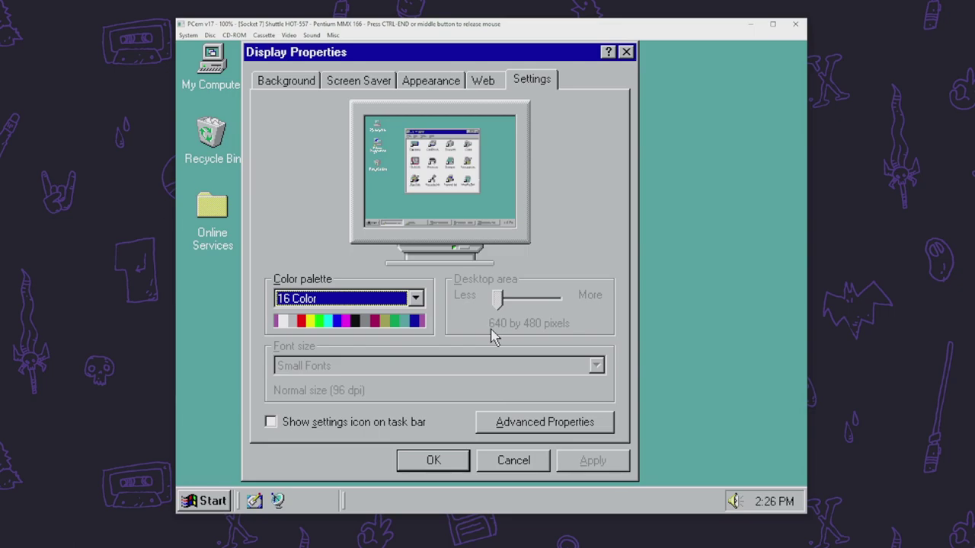
left_click(528, 420)
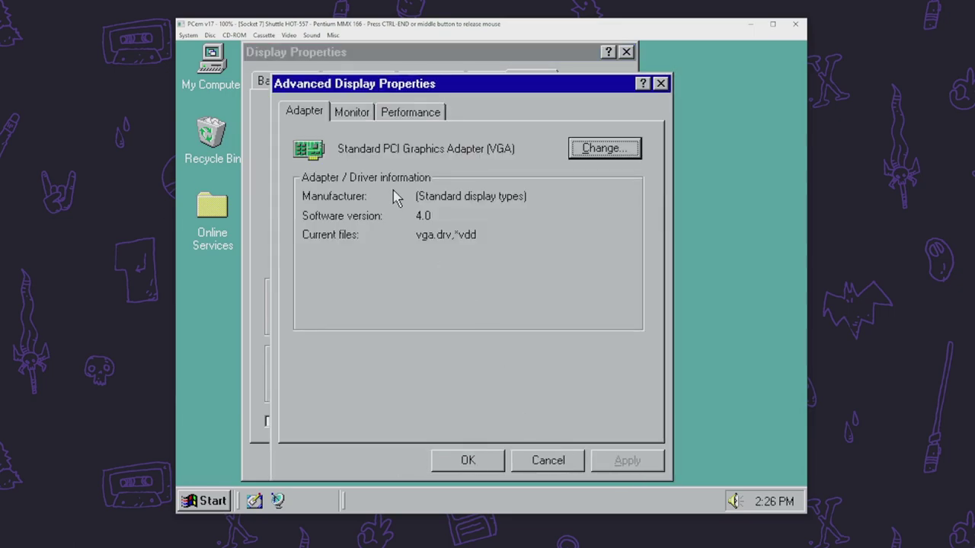
Change the display adapter to S3 Inc. ViRGE/DX/GX using s3virge.inf from drive D, and apply the new driver.
left_click(581, 150)
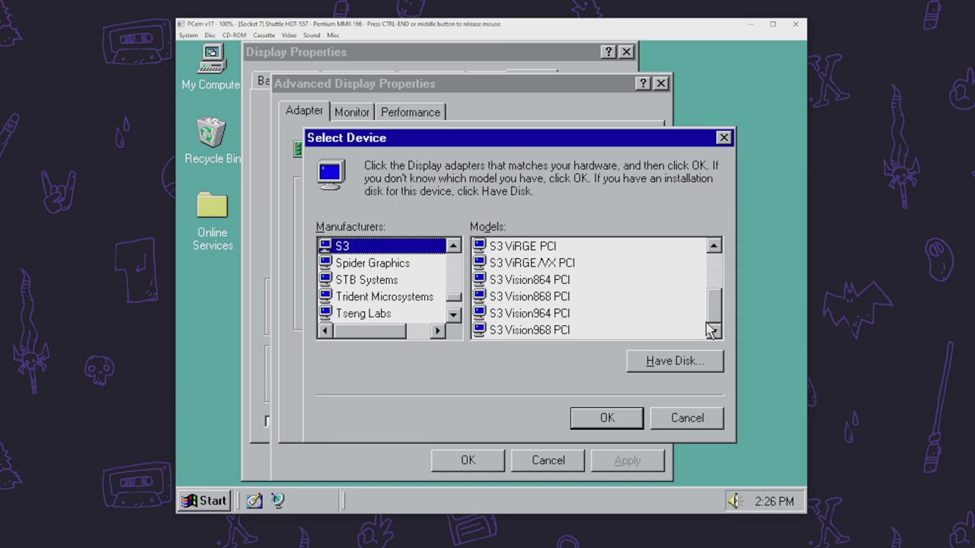
left_click(674, 361)
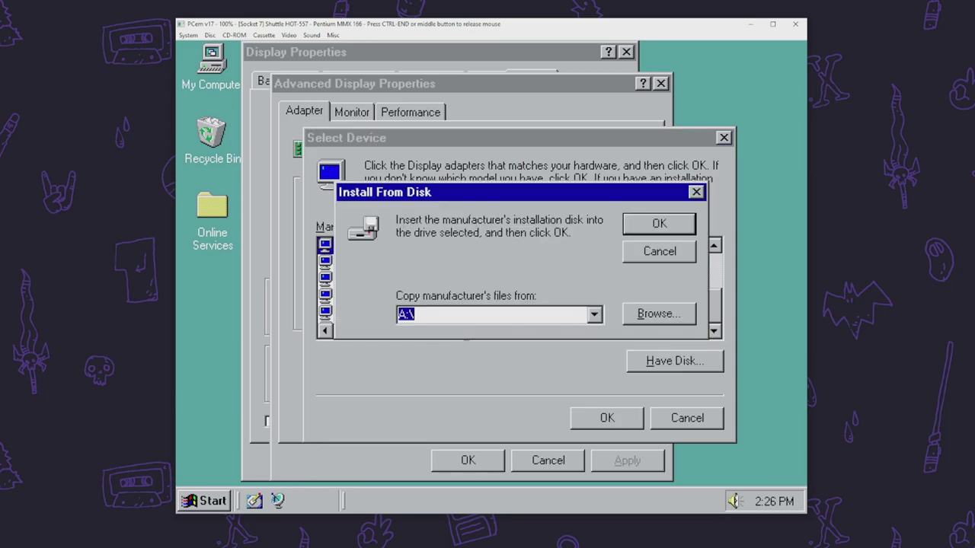
left_click(629, 320)
left_click(674, 457)
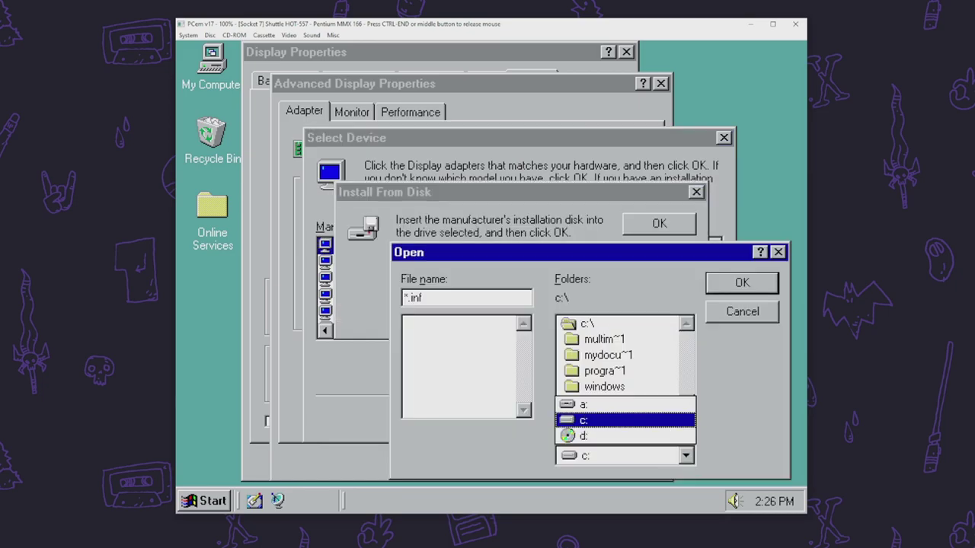
left_click(623, 435)
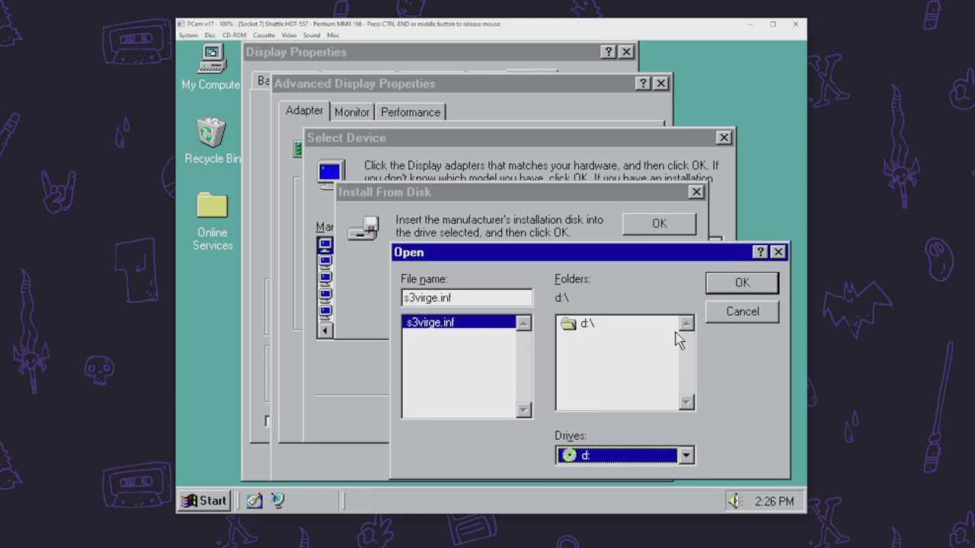
left_click(742, 283)
key("Return")
left_click(633, 457)
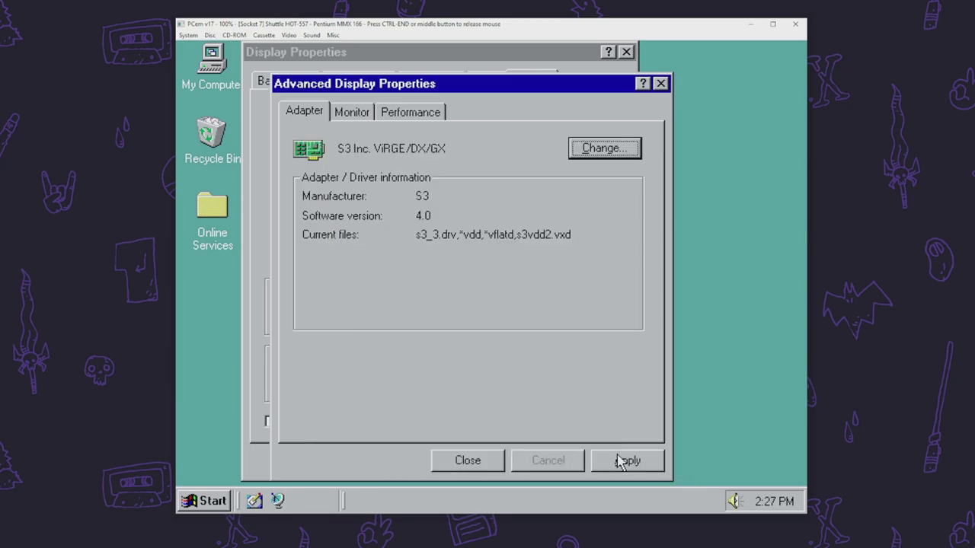
left_click(621, 462)
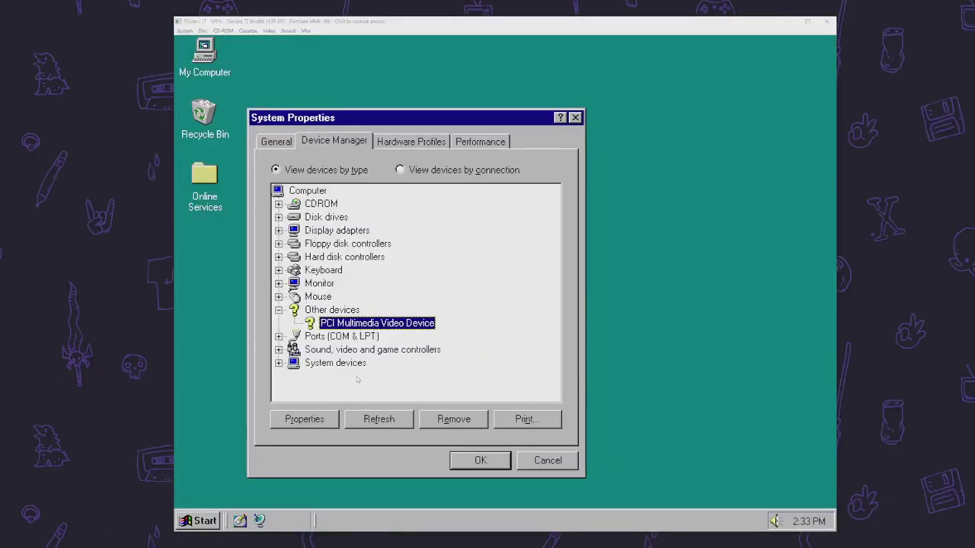
Load Voodoo 2 Drivers.iso into the emulated CD-ROM drive and unzip V2_w9x_3.exe to C:\WINDOWS\TEMP.
left_click(424, 500)
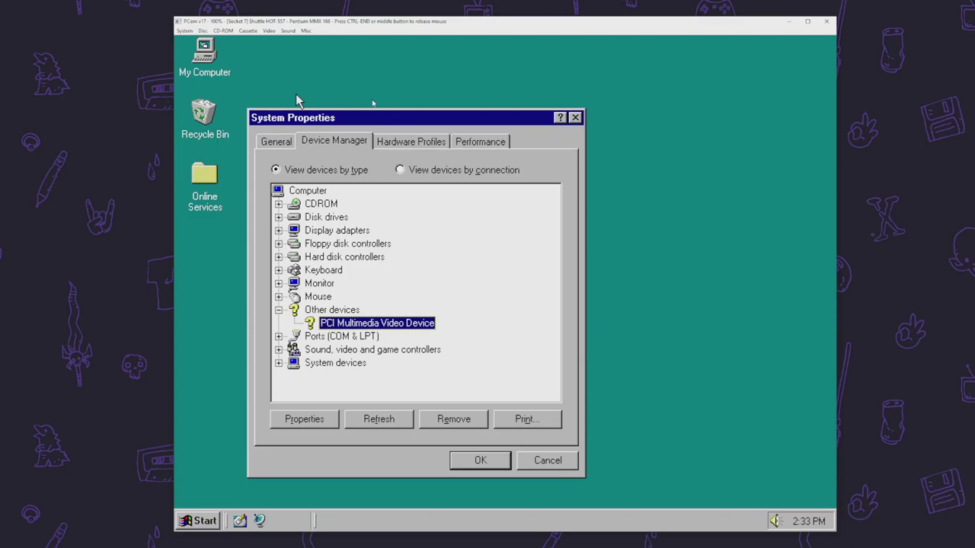
key("ctrl+End")
left_click(223, 31)
left_click(244, 42)
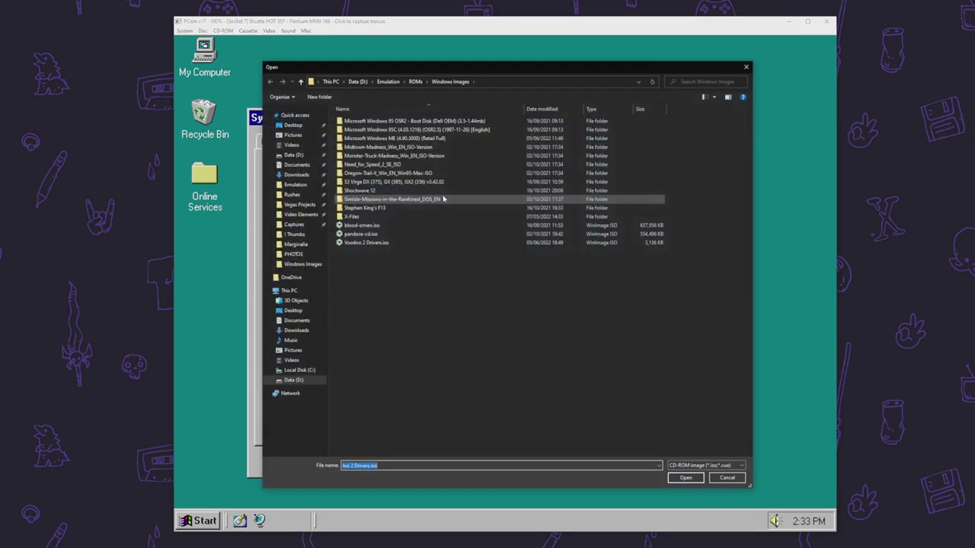
left_click(387, 243)
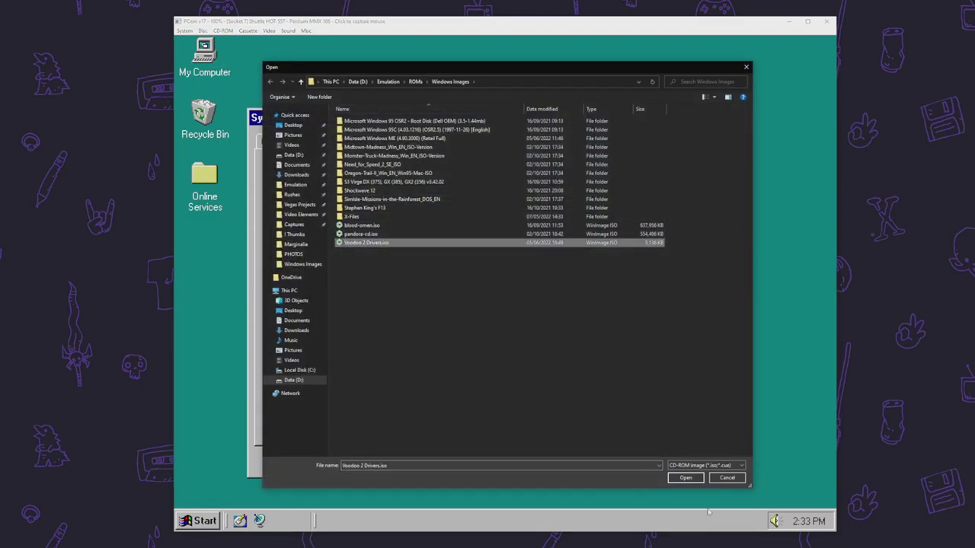
left_click(685, 477)
left_click(508, 346)
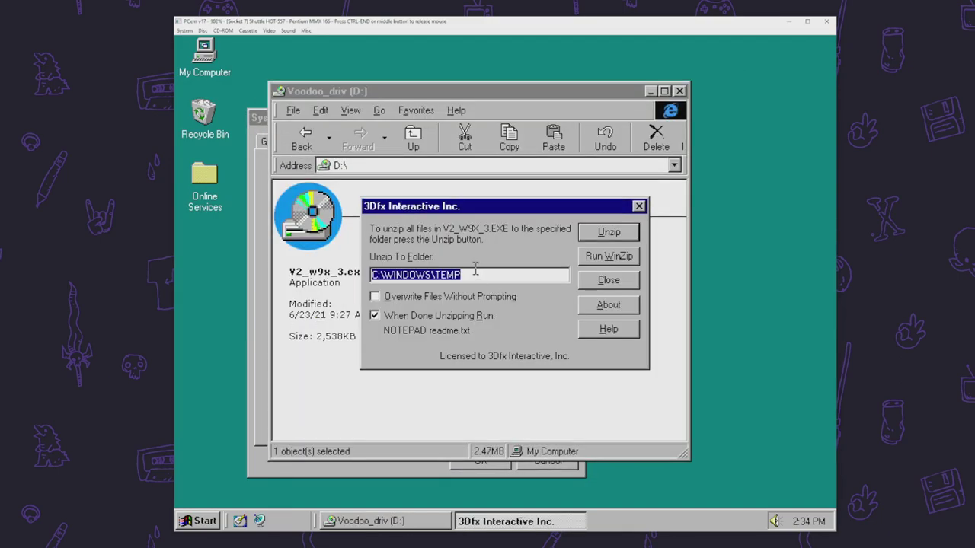
left_click(603, 232)
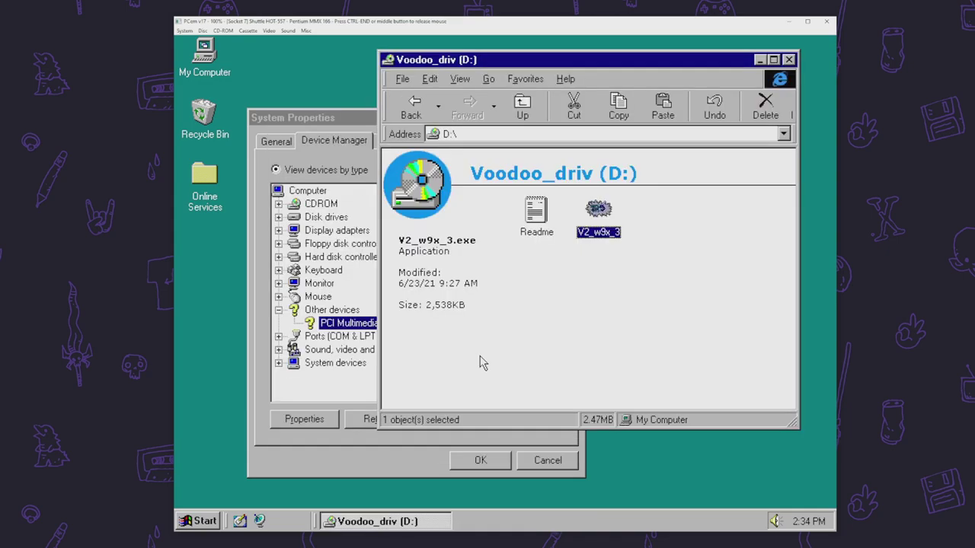
Refresh the hardware list in Device Manager and expand the Other devices category.
left_click(339, 402)
left_click(378, 420)
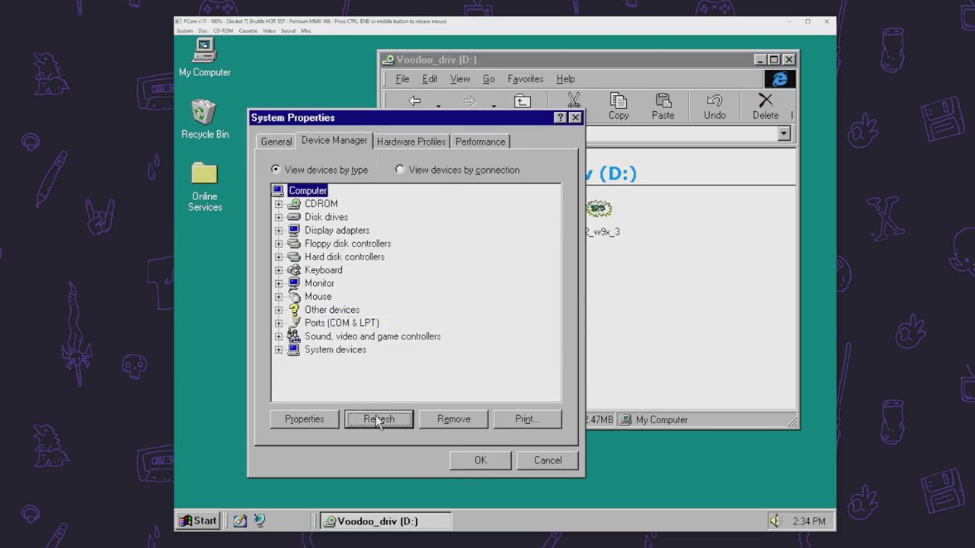
left_click(278, 310)
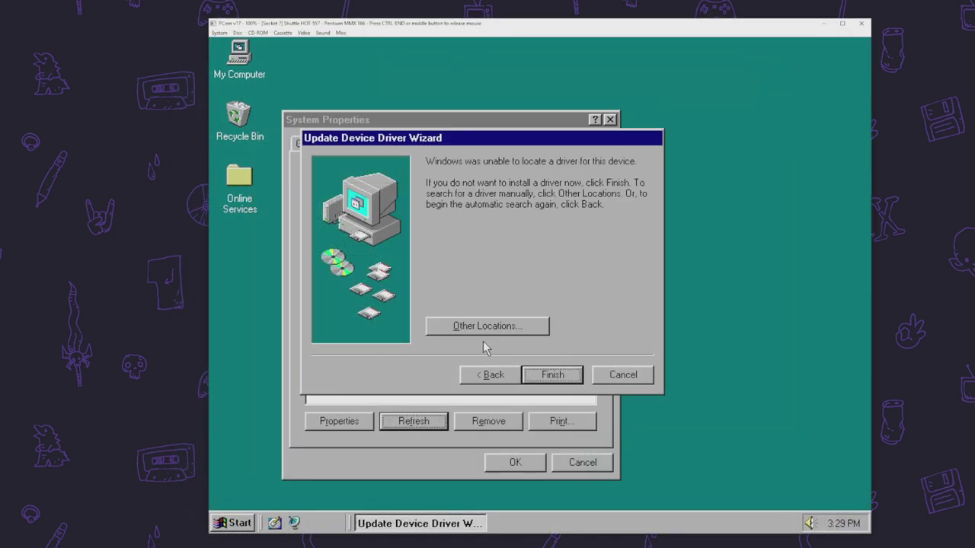
Point the driver search for the unrecognised device to c:\windows\temp and accept the Voodoo2 3D Accelerator driver.
left_click(472, 329)
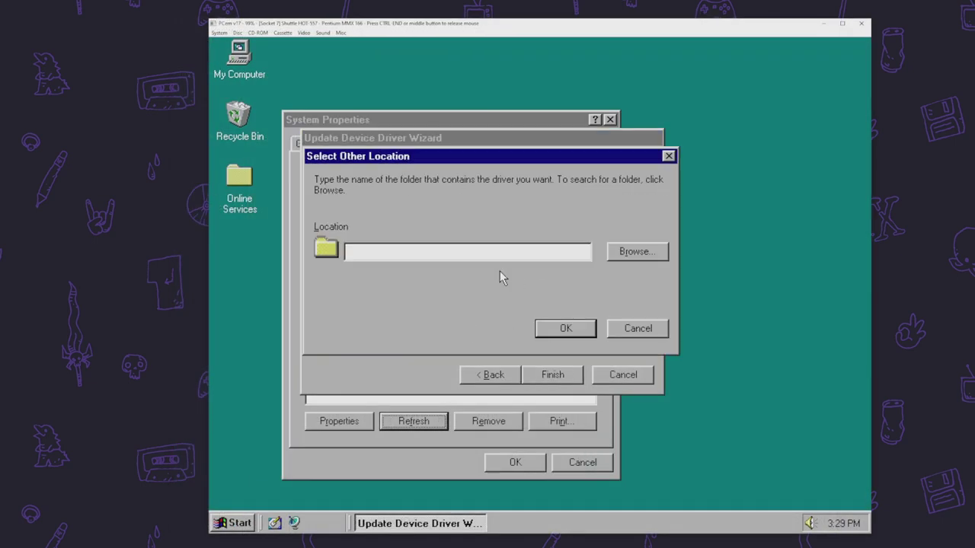
type("c:\\windows\\temp")
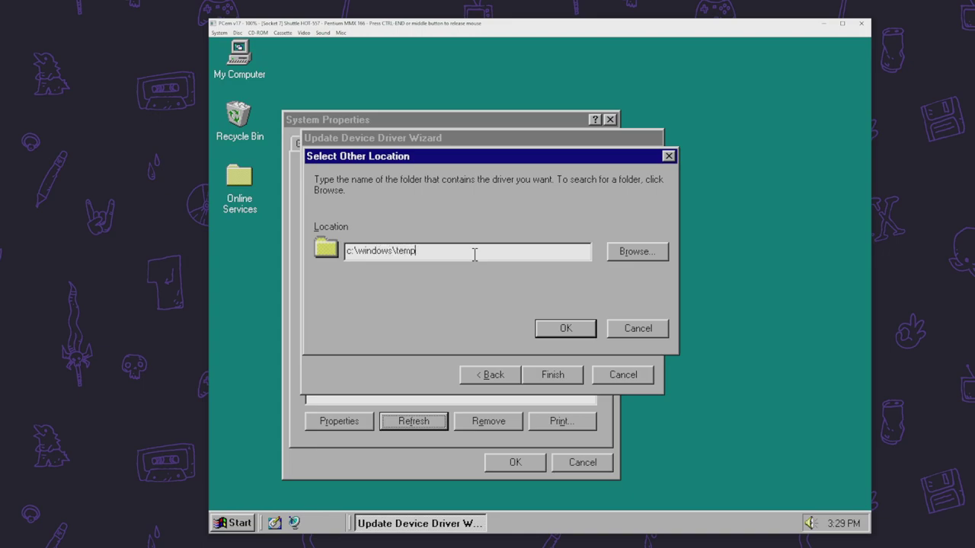
key("Return")
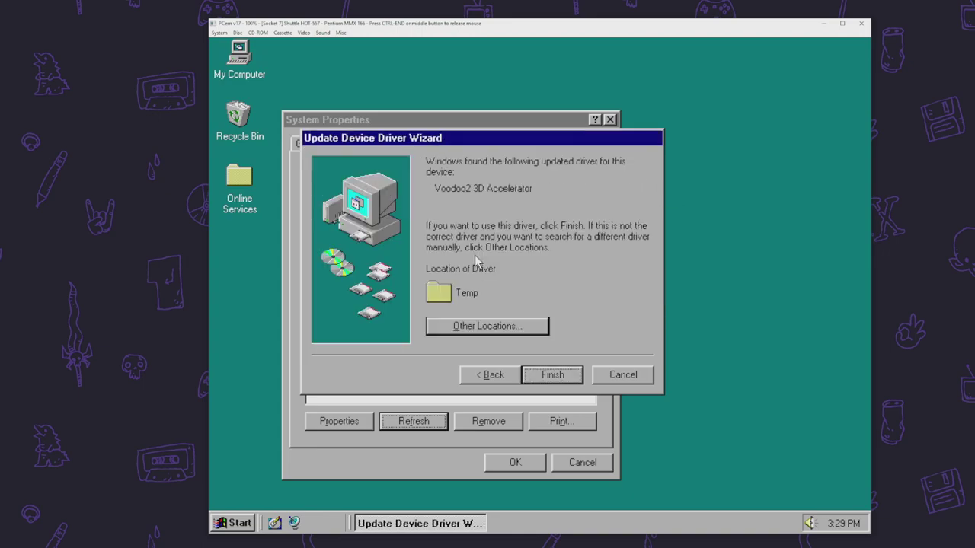
left_click(552, 375)
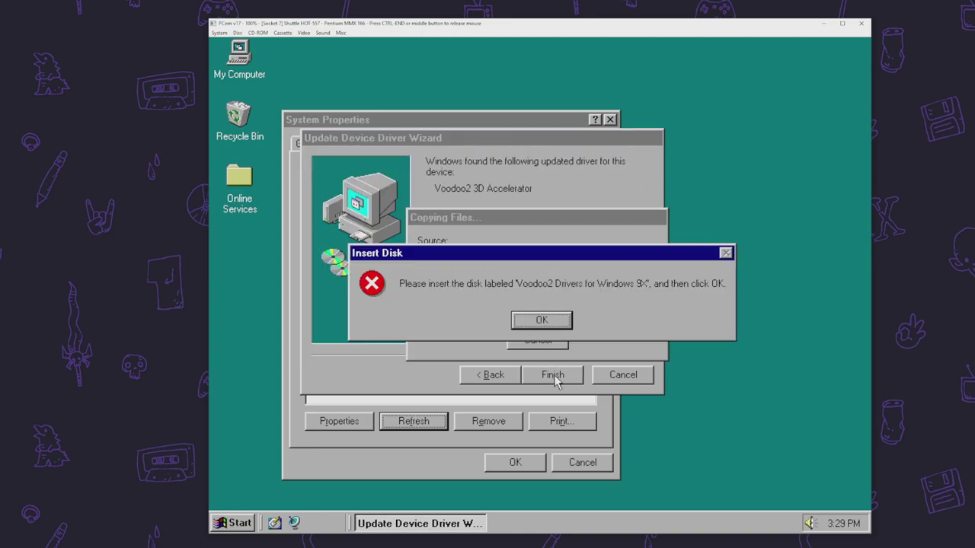
Supply the Voodoo2 driver files from c:\windows\temp and restart the computer to finish the hardware setup.
left_click(565, 326)
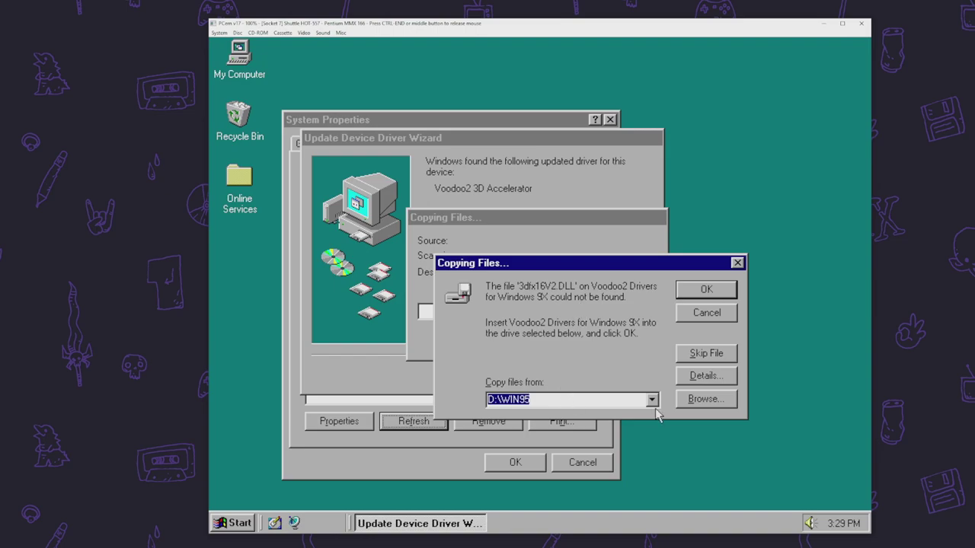
type("c:\\windows\\temp")
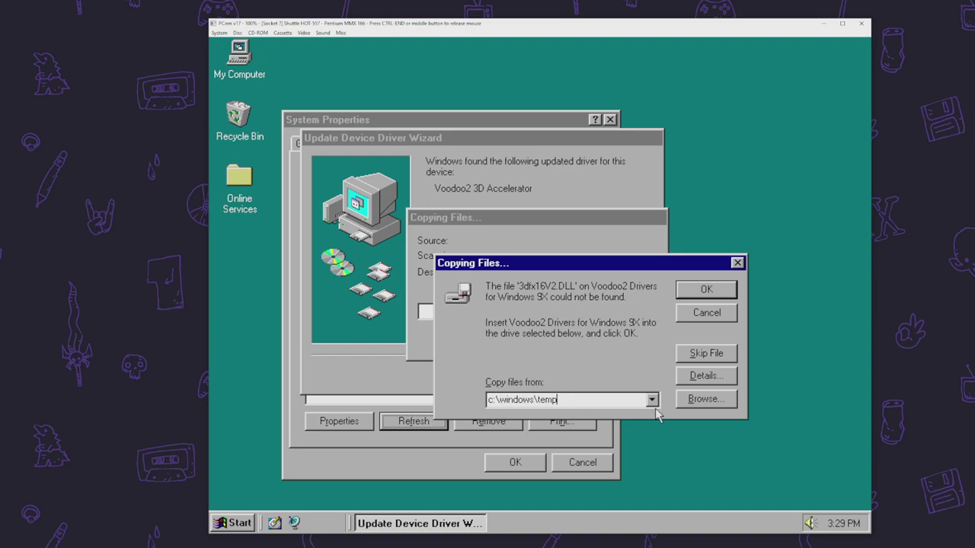
key("Return")
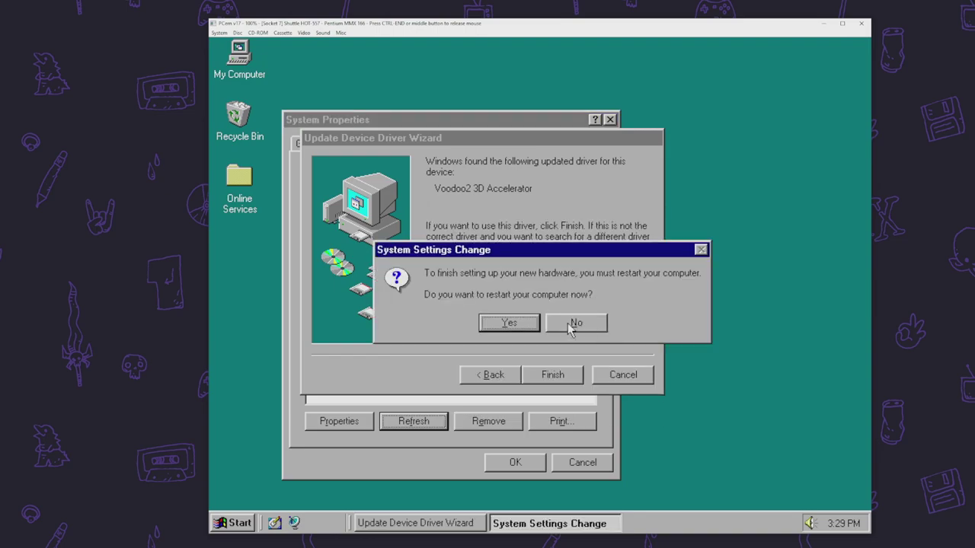
left_click(506, 323)
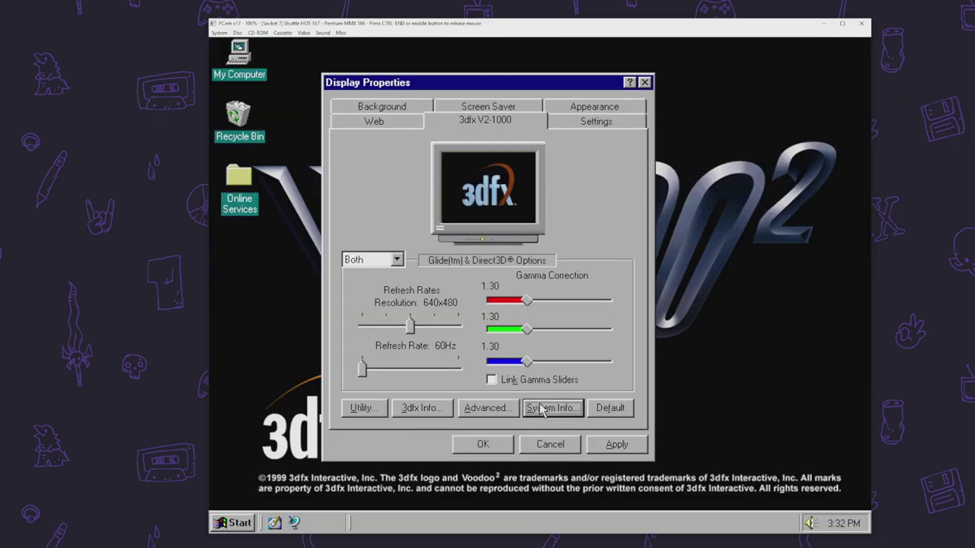
Examine the 3dfx V2-1000 system information and open the card's advanced options.
left_click(541, 408)
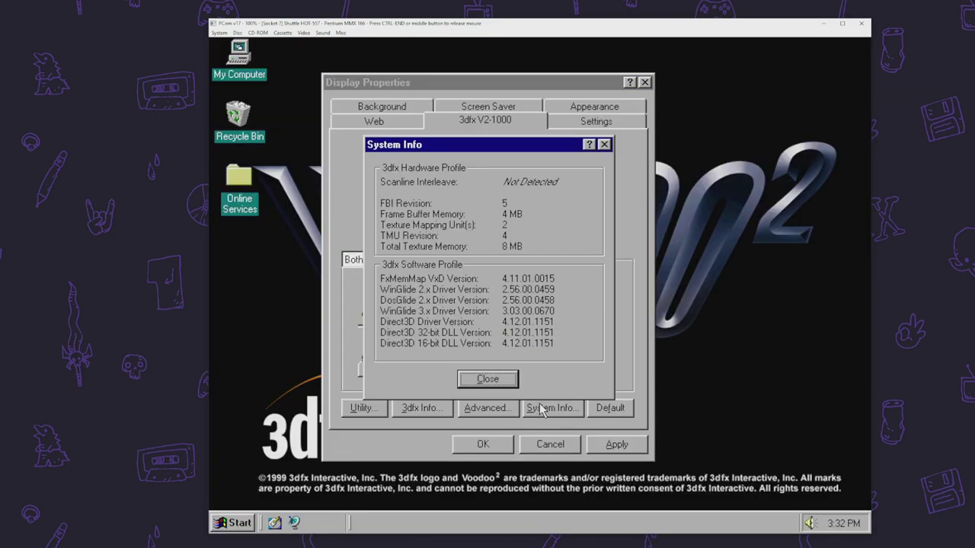
left_click(487, 379)
left_click(487, 407)
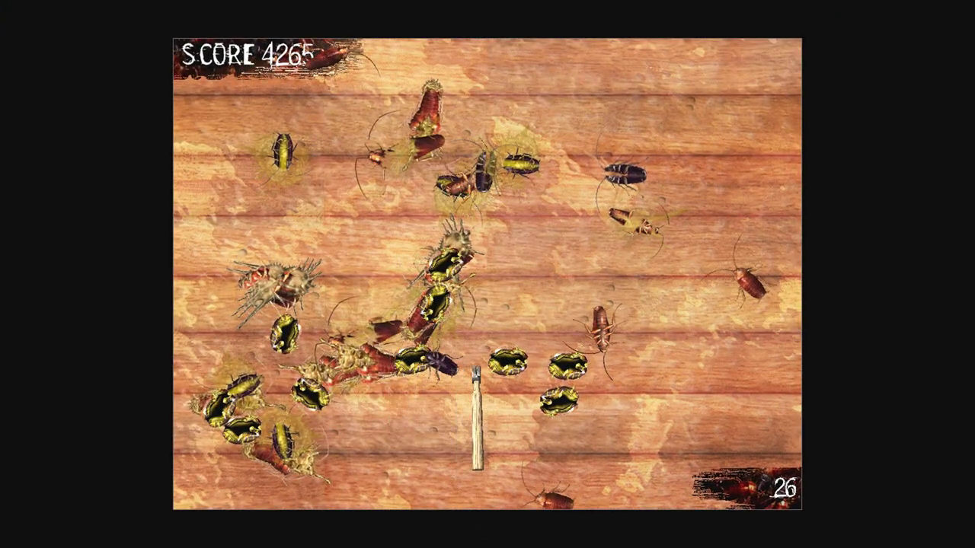
left_click(453, 362)
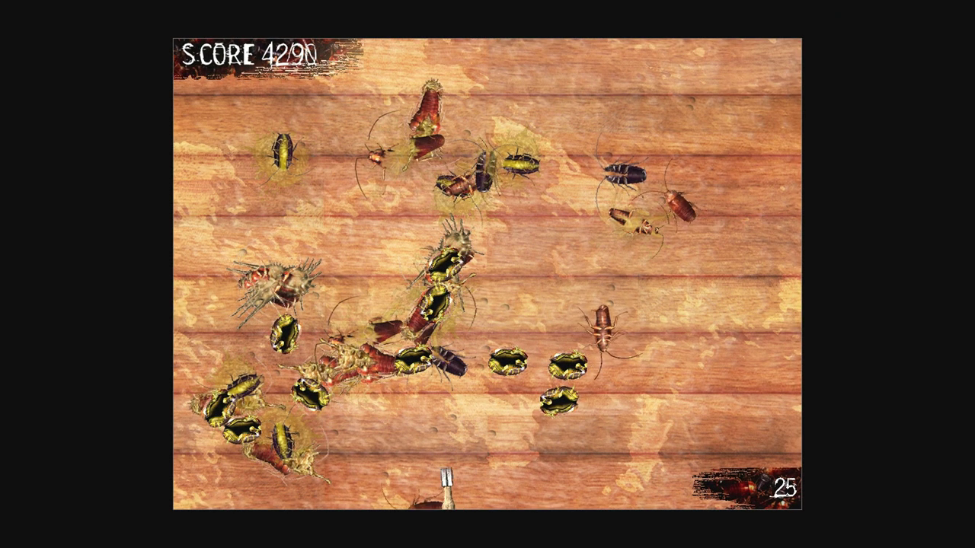
left_click(381, 495)
left_click(597, 411)
left_click(690, 343)
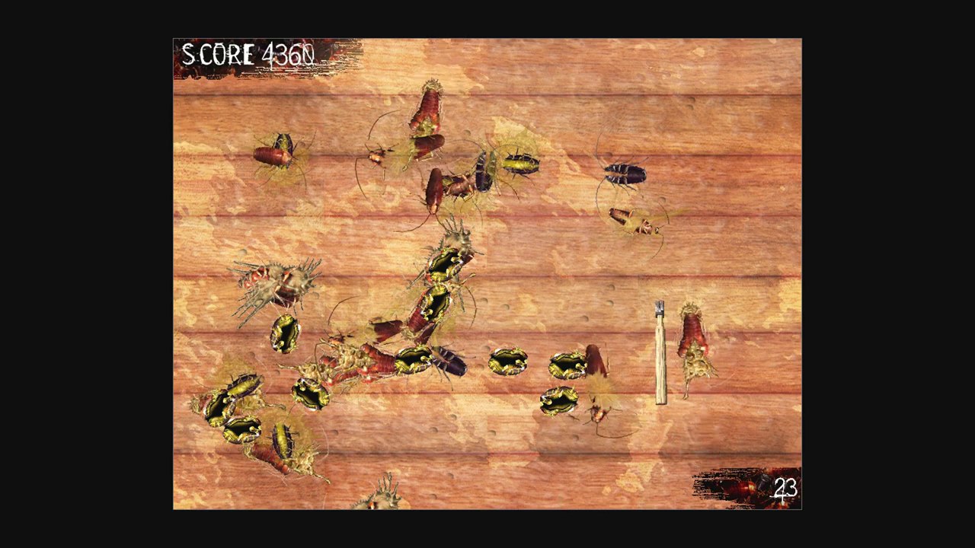
left_click(442, 274)
left_click(409, 339)
left_click(230, 114)
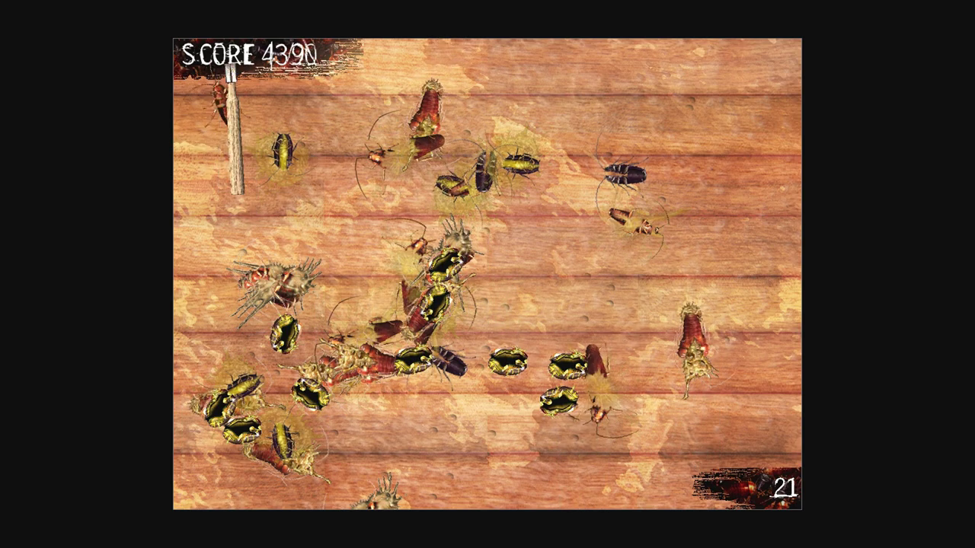